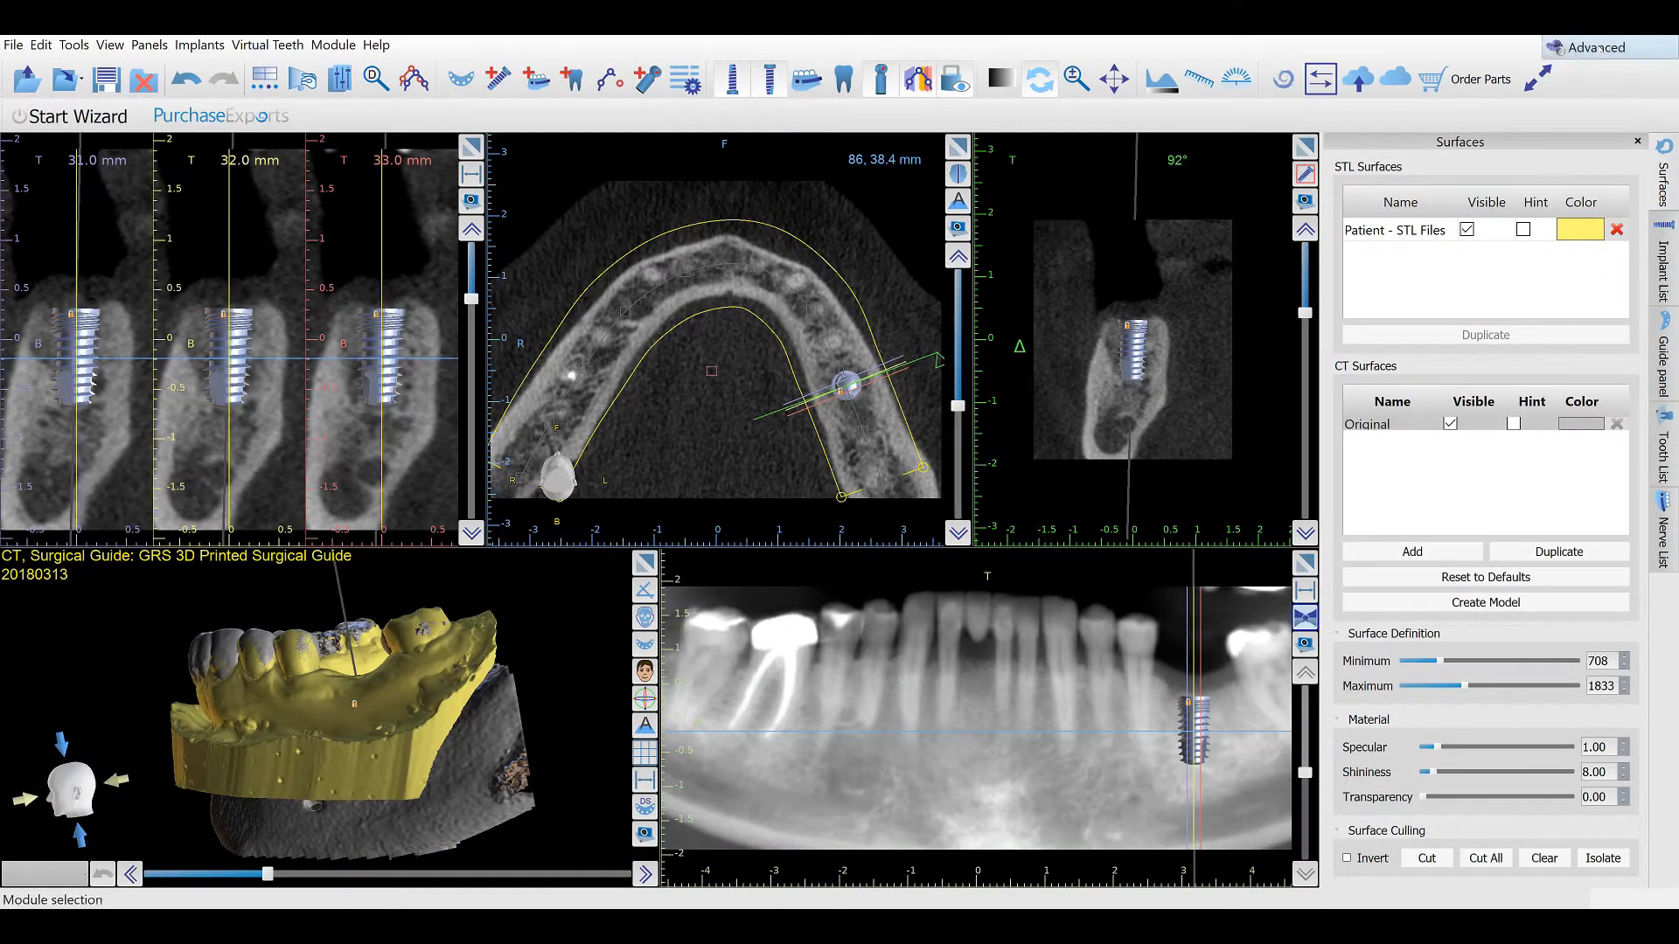
{"action": "left_click", "coordinate": [106, 44]}
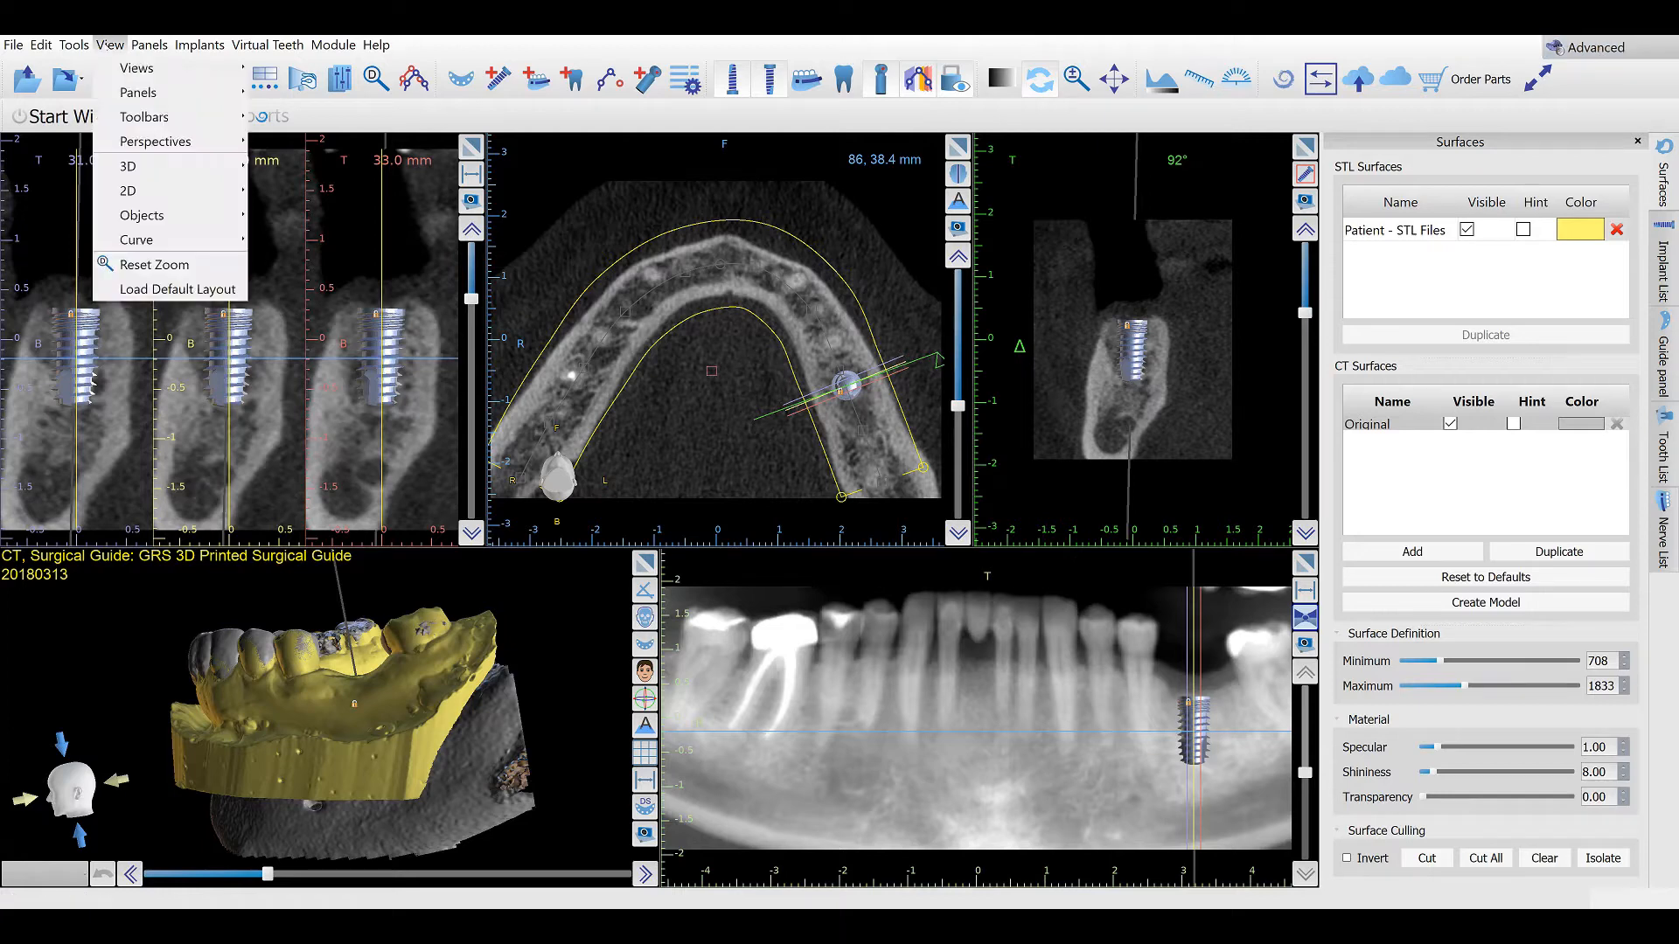
{"action": "mouse_move", "coordinate": [137, 142]}
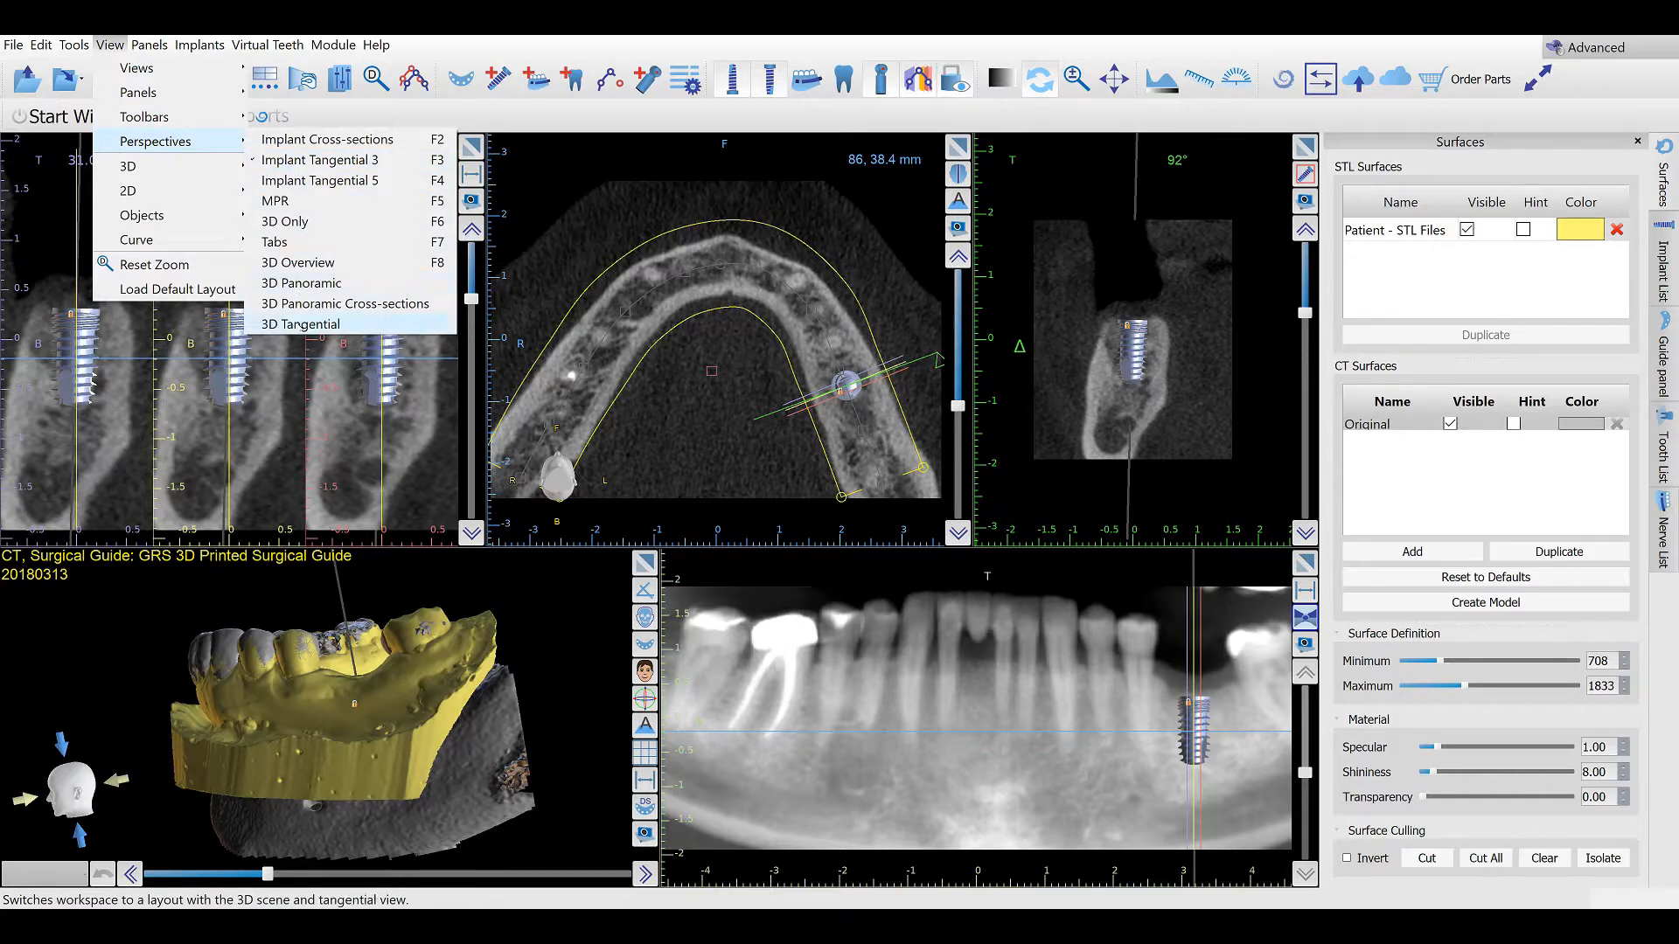
{"action": "left_click", "coordinate": [632, 127]}
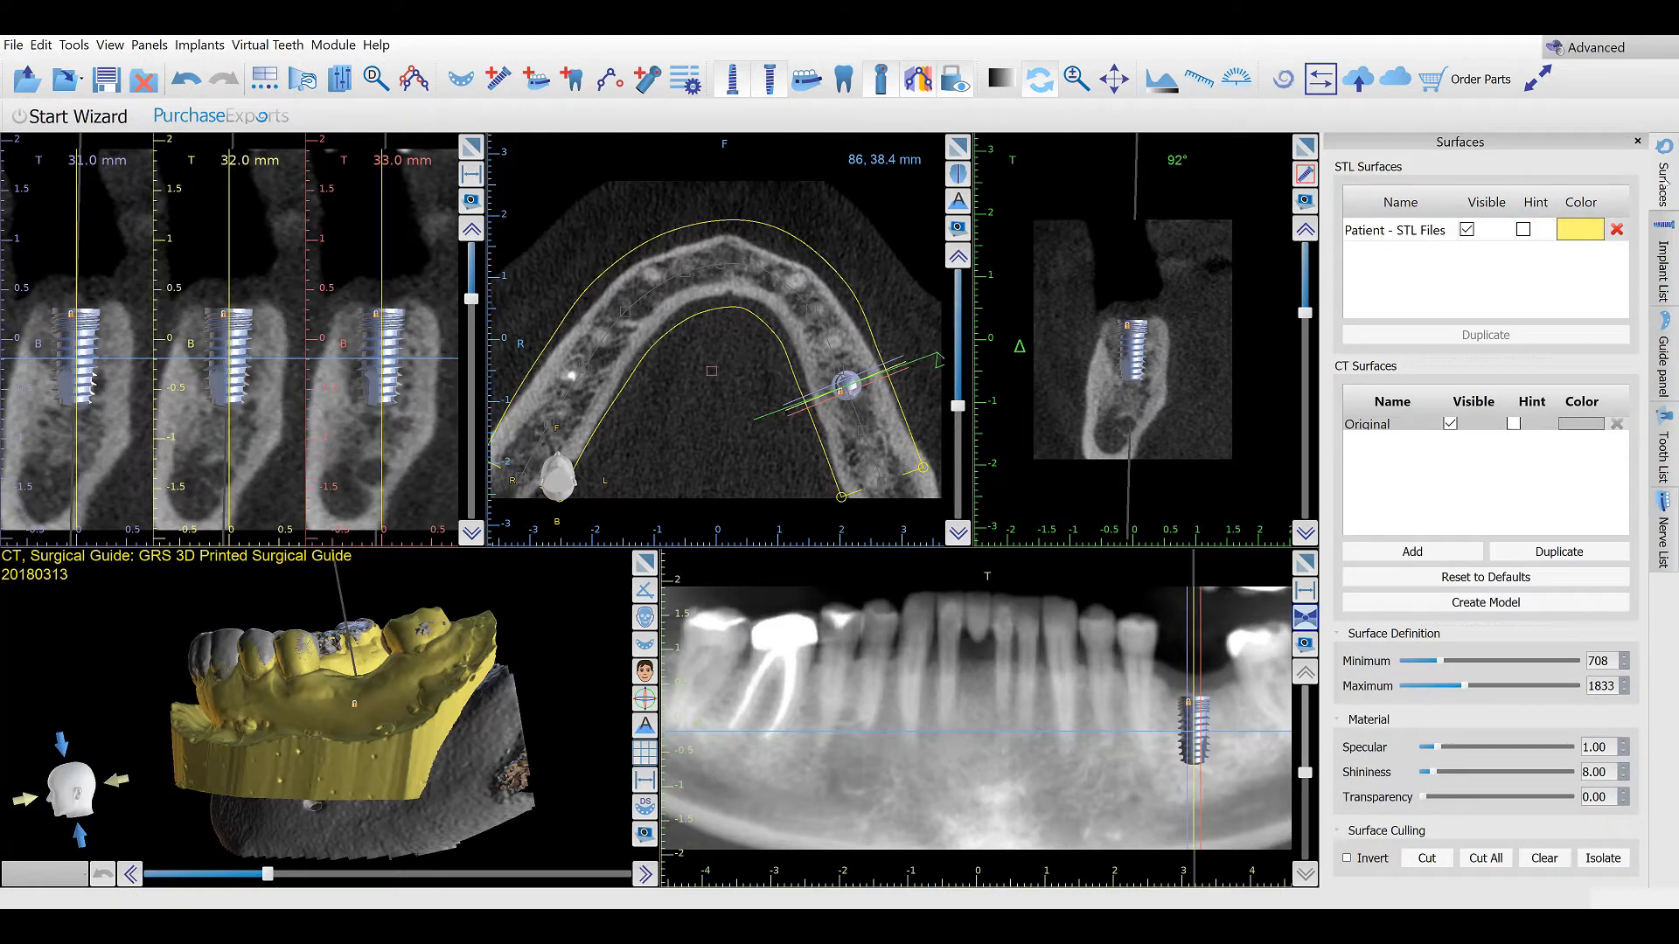
Hide the Original CT surface and maximize the 3D view of the mandible scan
{"action": "left_click", "coordinate": [1450, 423]}
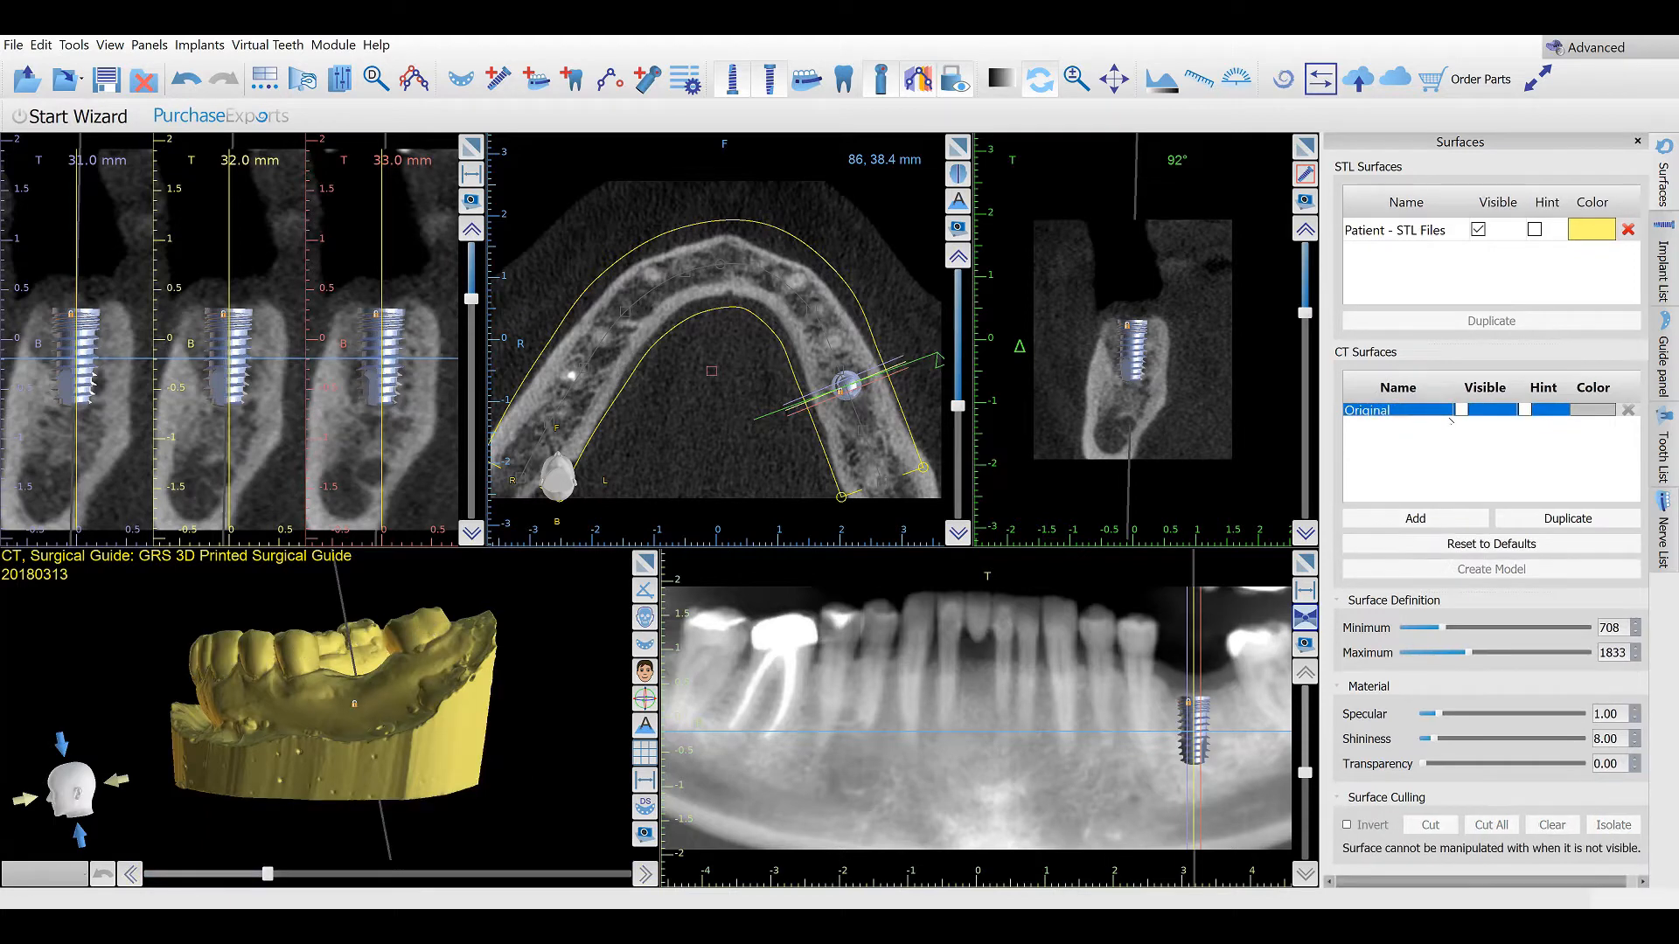
{"action": "left_click", "coordinate": [645, 564]}
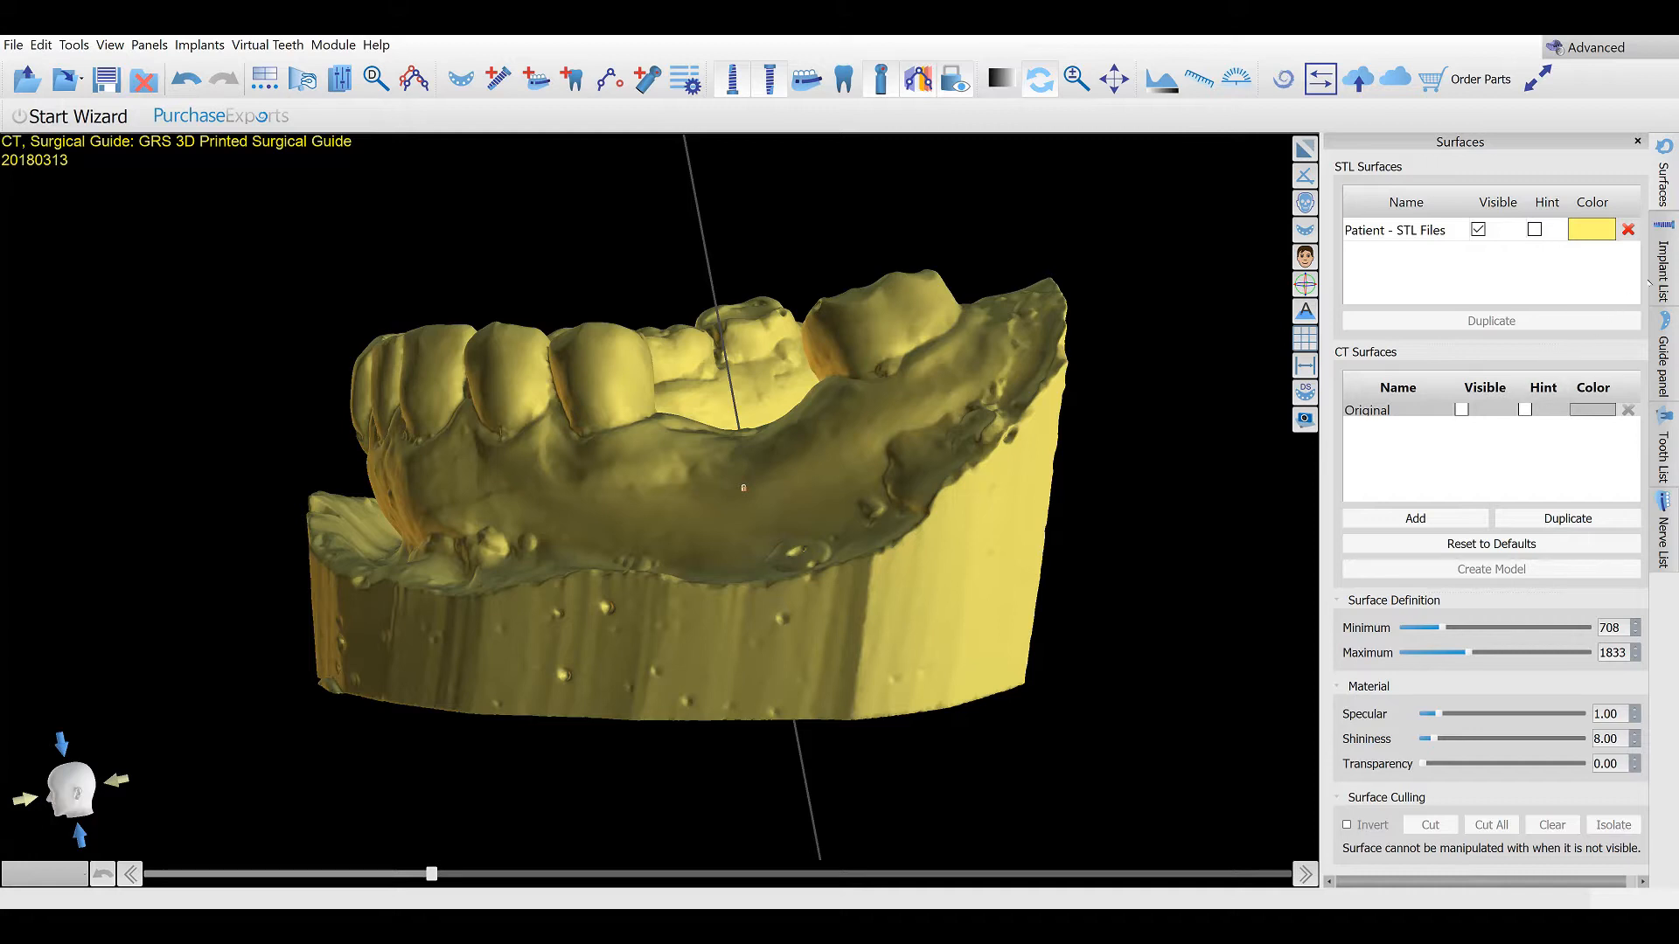
Choose the GRS Regular Body Surgical Guide Ring Kit as drill kit and show the software guide tube of implant ISQ4810
{"action": "left_click", "coordinate": [1655, 278]}
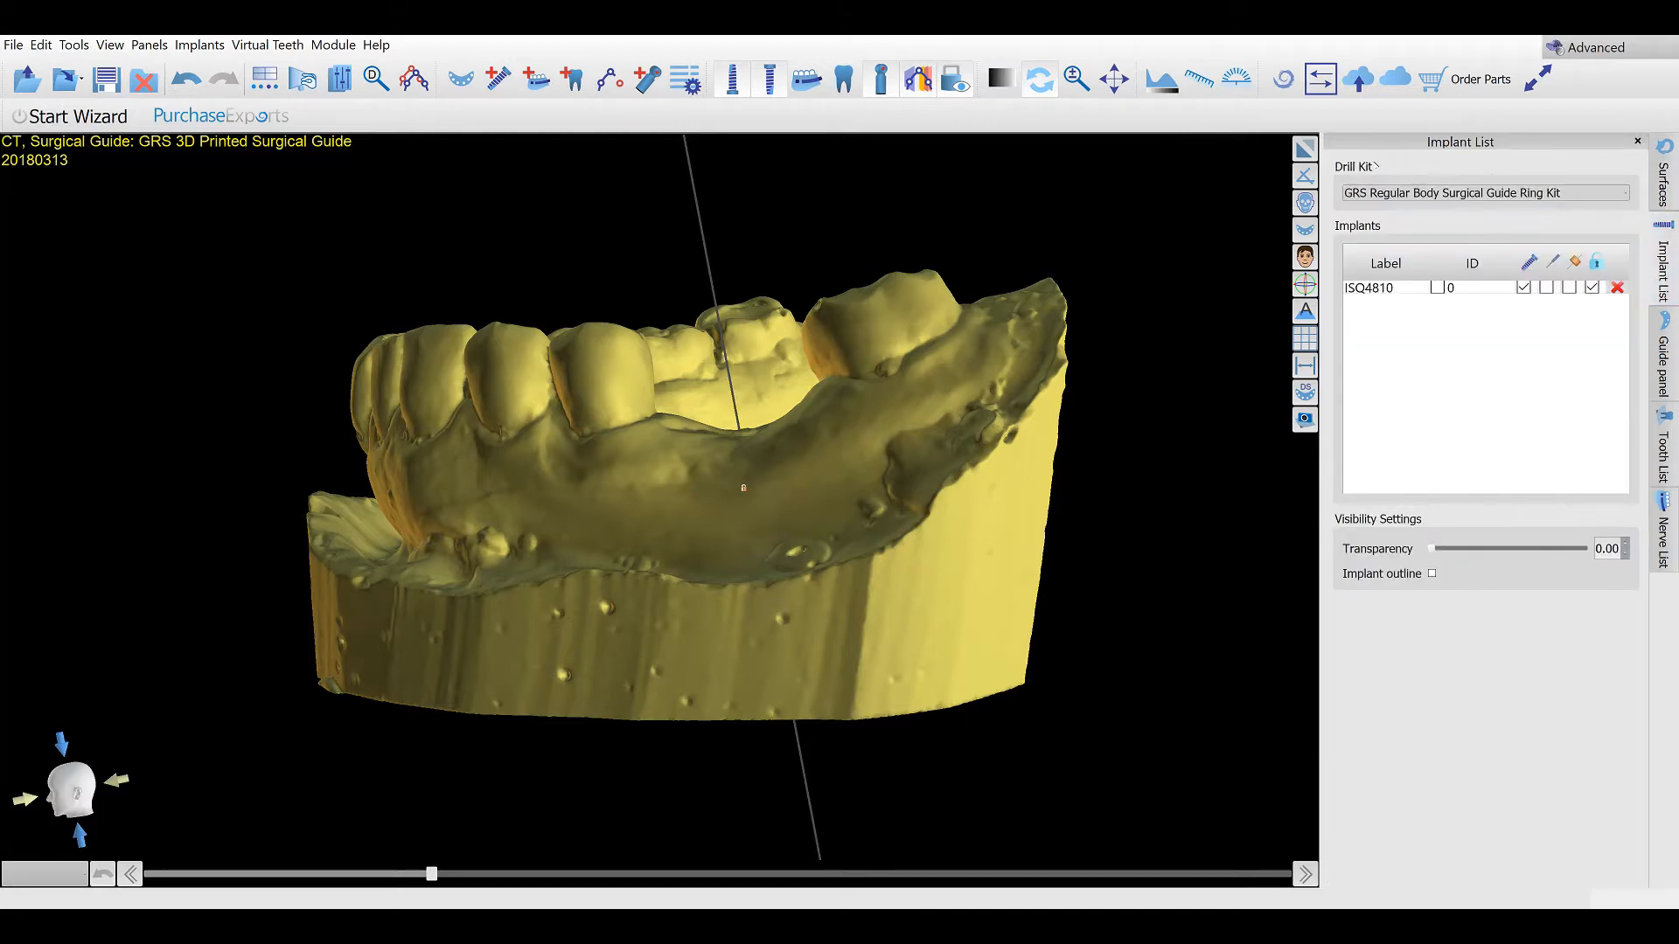
{"action": "left_click", "coordinate": [1464, 193]}
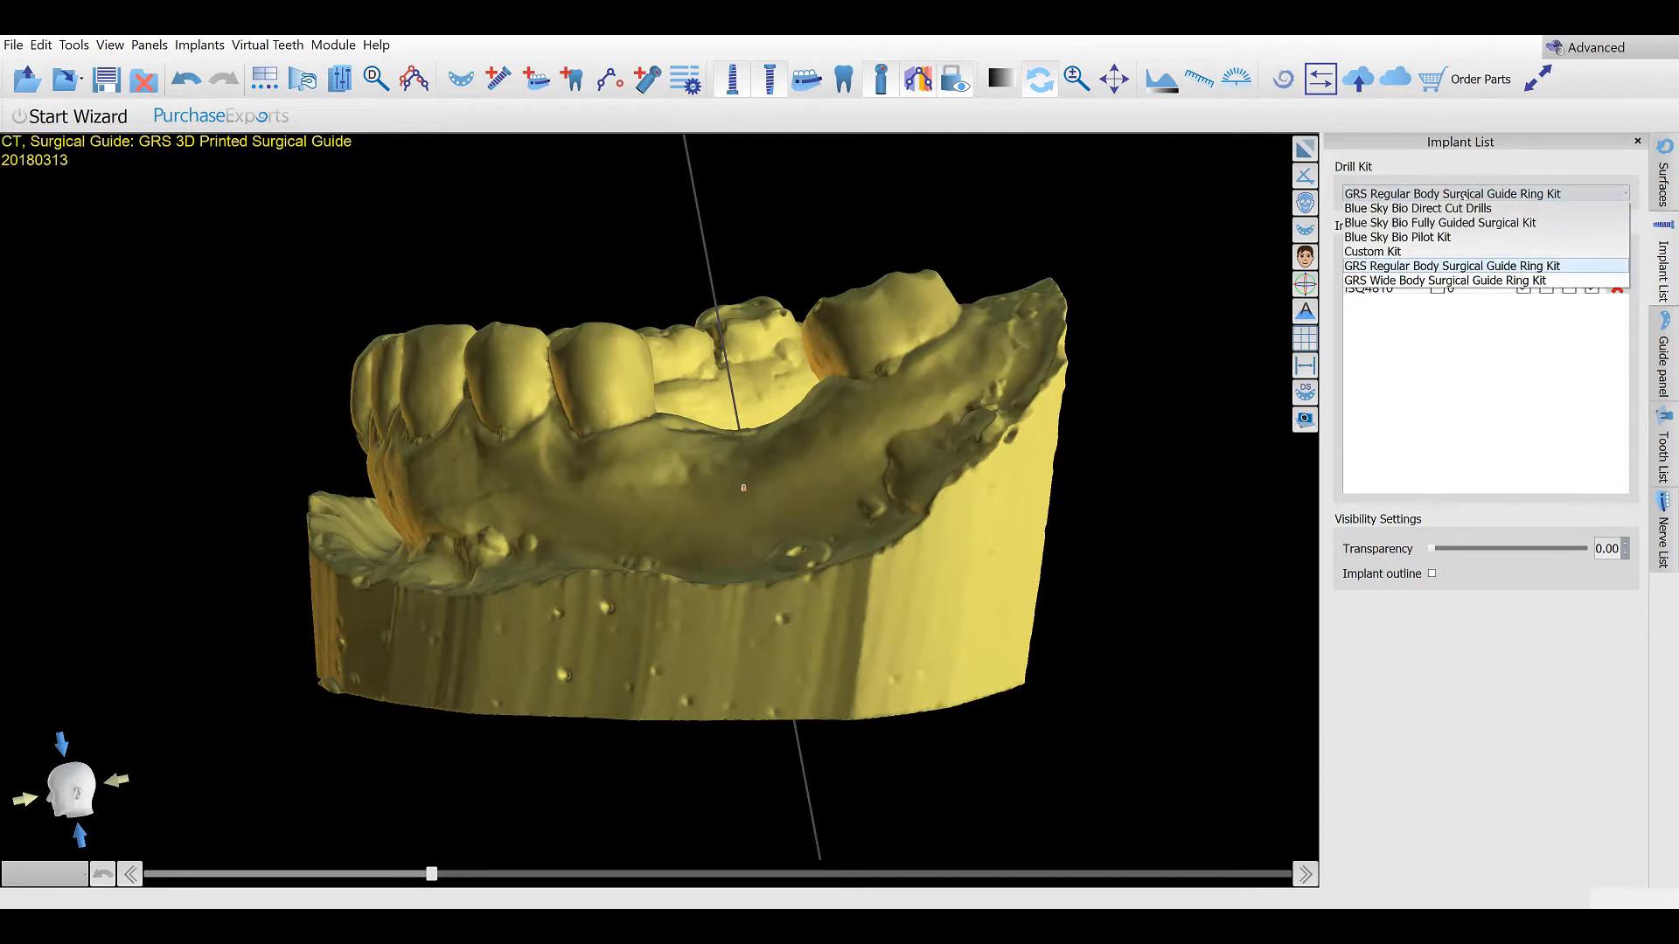
{"action": "left_click", "coordinate": [1486, 266]}
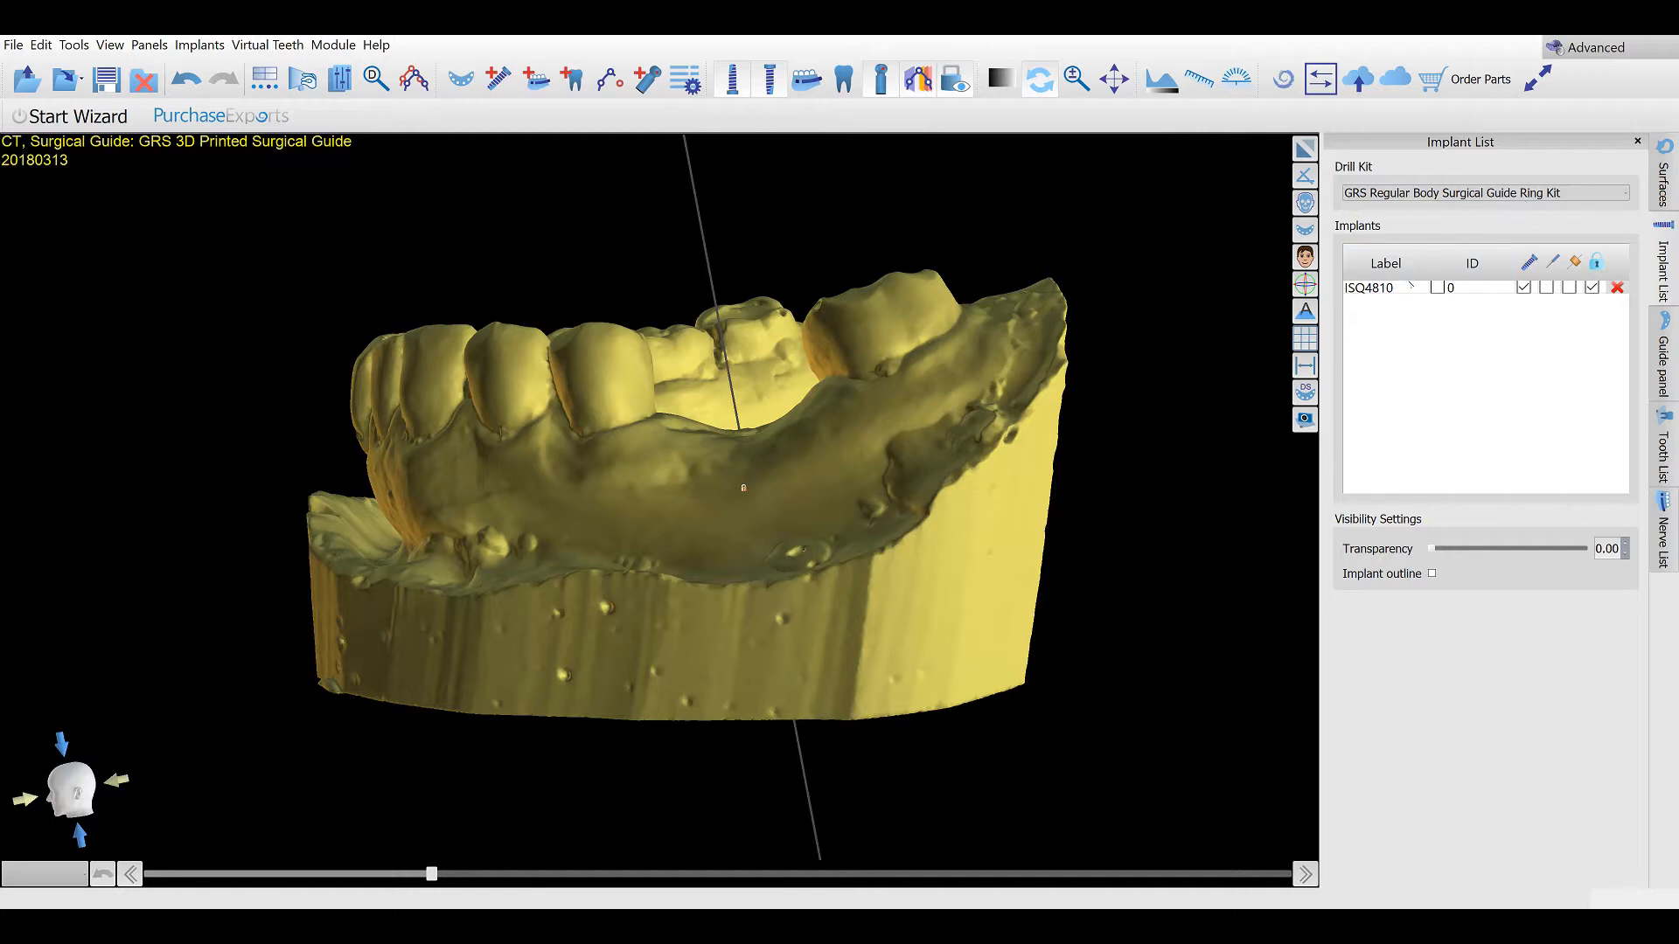
{"action": "left_click", "coordinate": [1381, 288]}
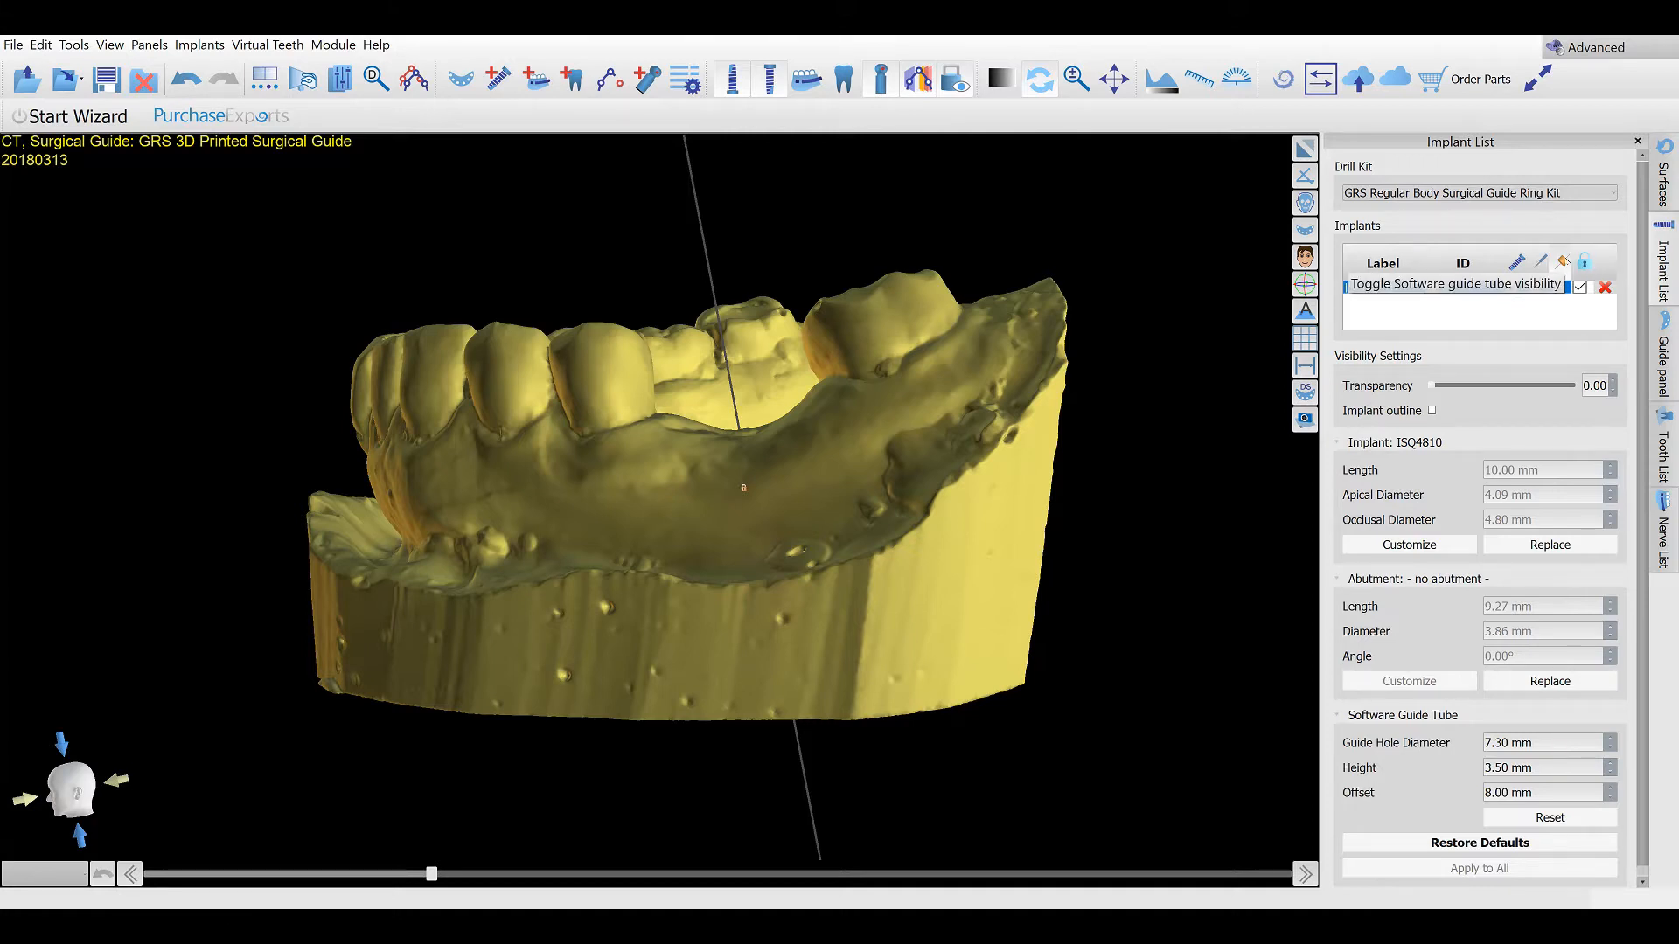
{"action": "left_click", "coordinate": [1563, 262]}
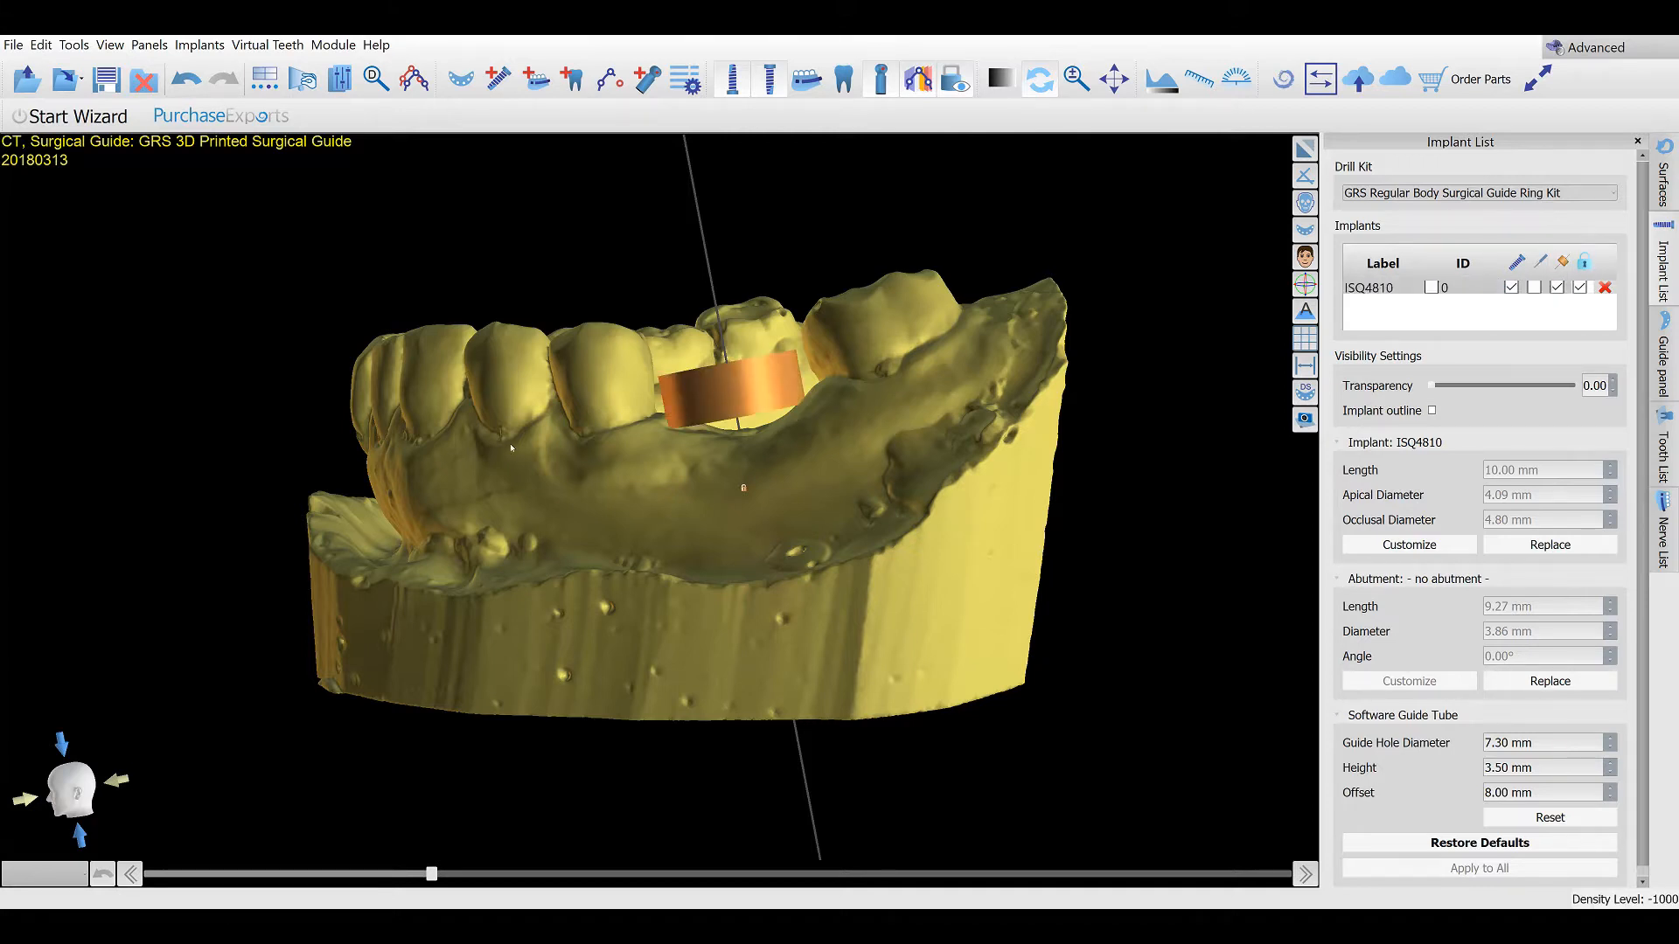
Try a guide tube offset of 10.00 mm and return it to 8.00 mm
{"action": "left_click_drag", "start_coordinate": [623, 560], "coordinate": [704, 490]}
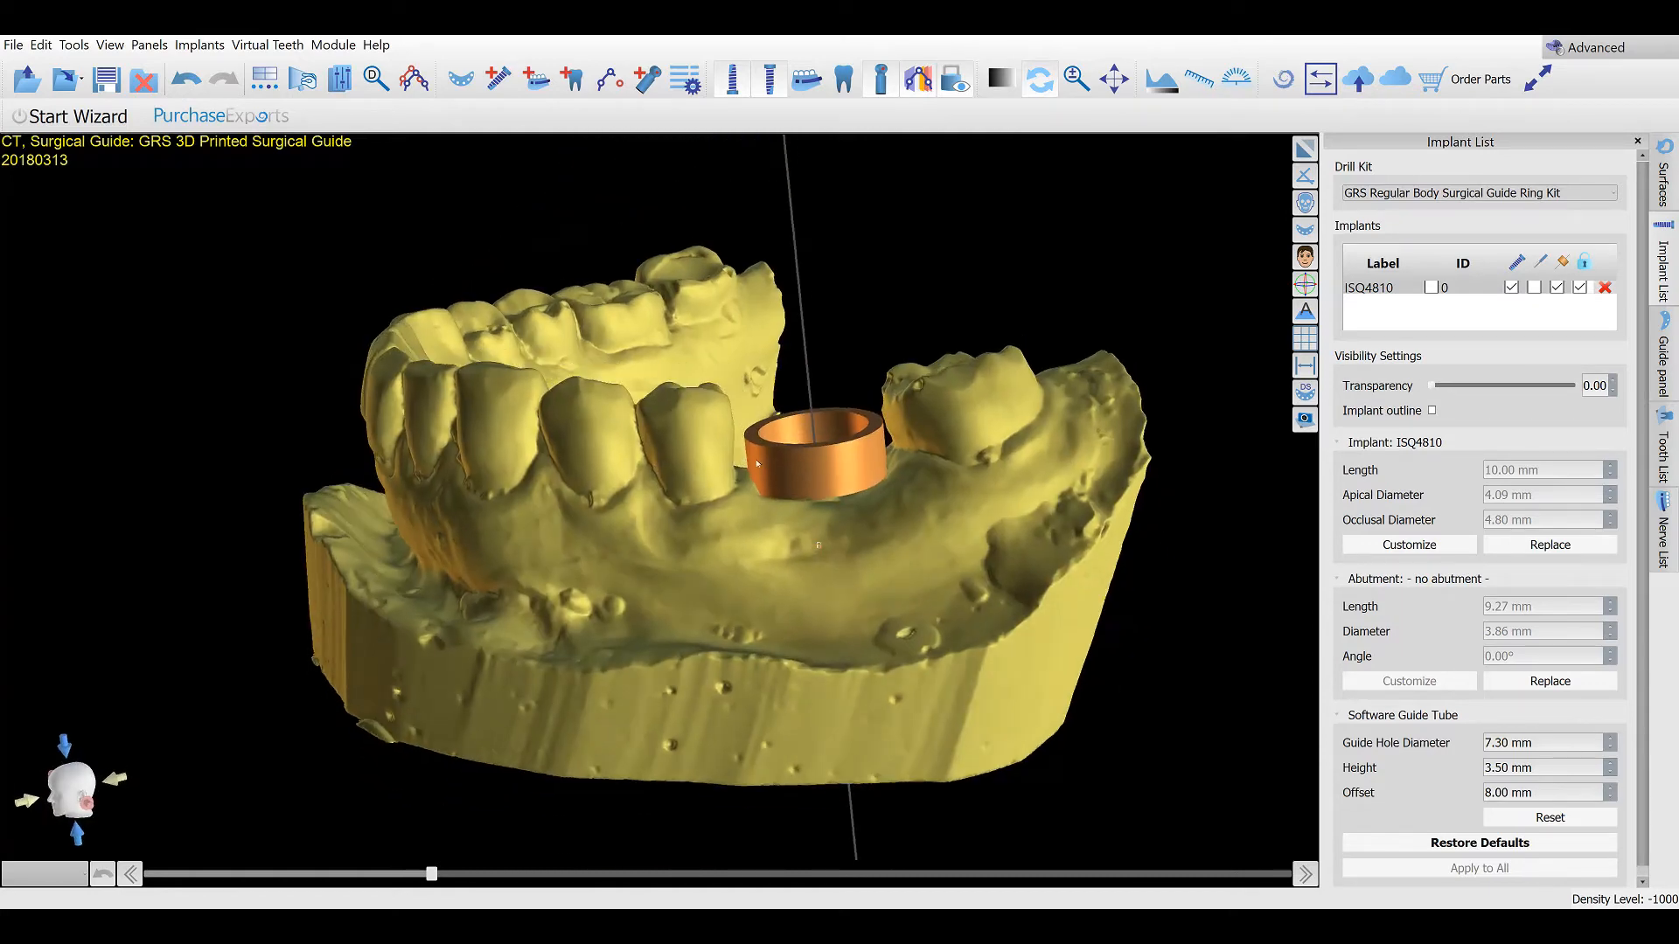
{"action": "left_click_drag", "start_coordinate": [911, 479], "coordinate": [658, 549]}
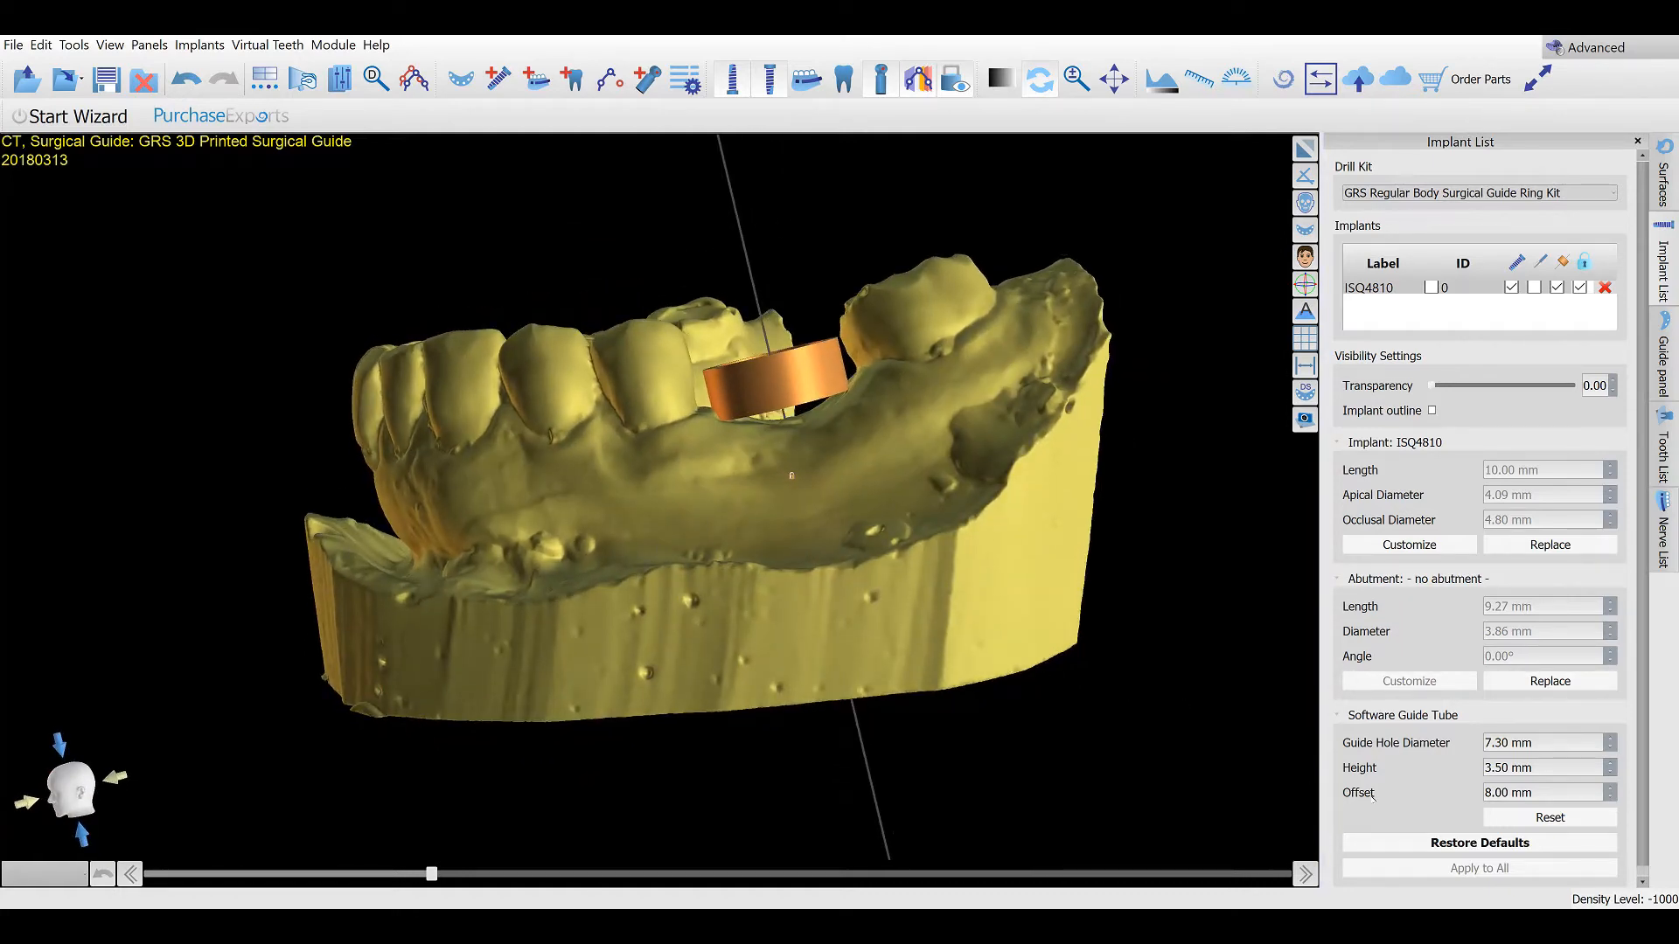
{"action": "left_click", "coordinate": [1610, 789]}
{"action": "left_click", "coordinate": [1609, 789]}
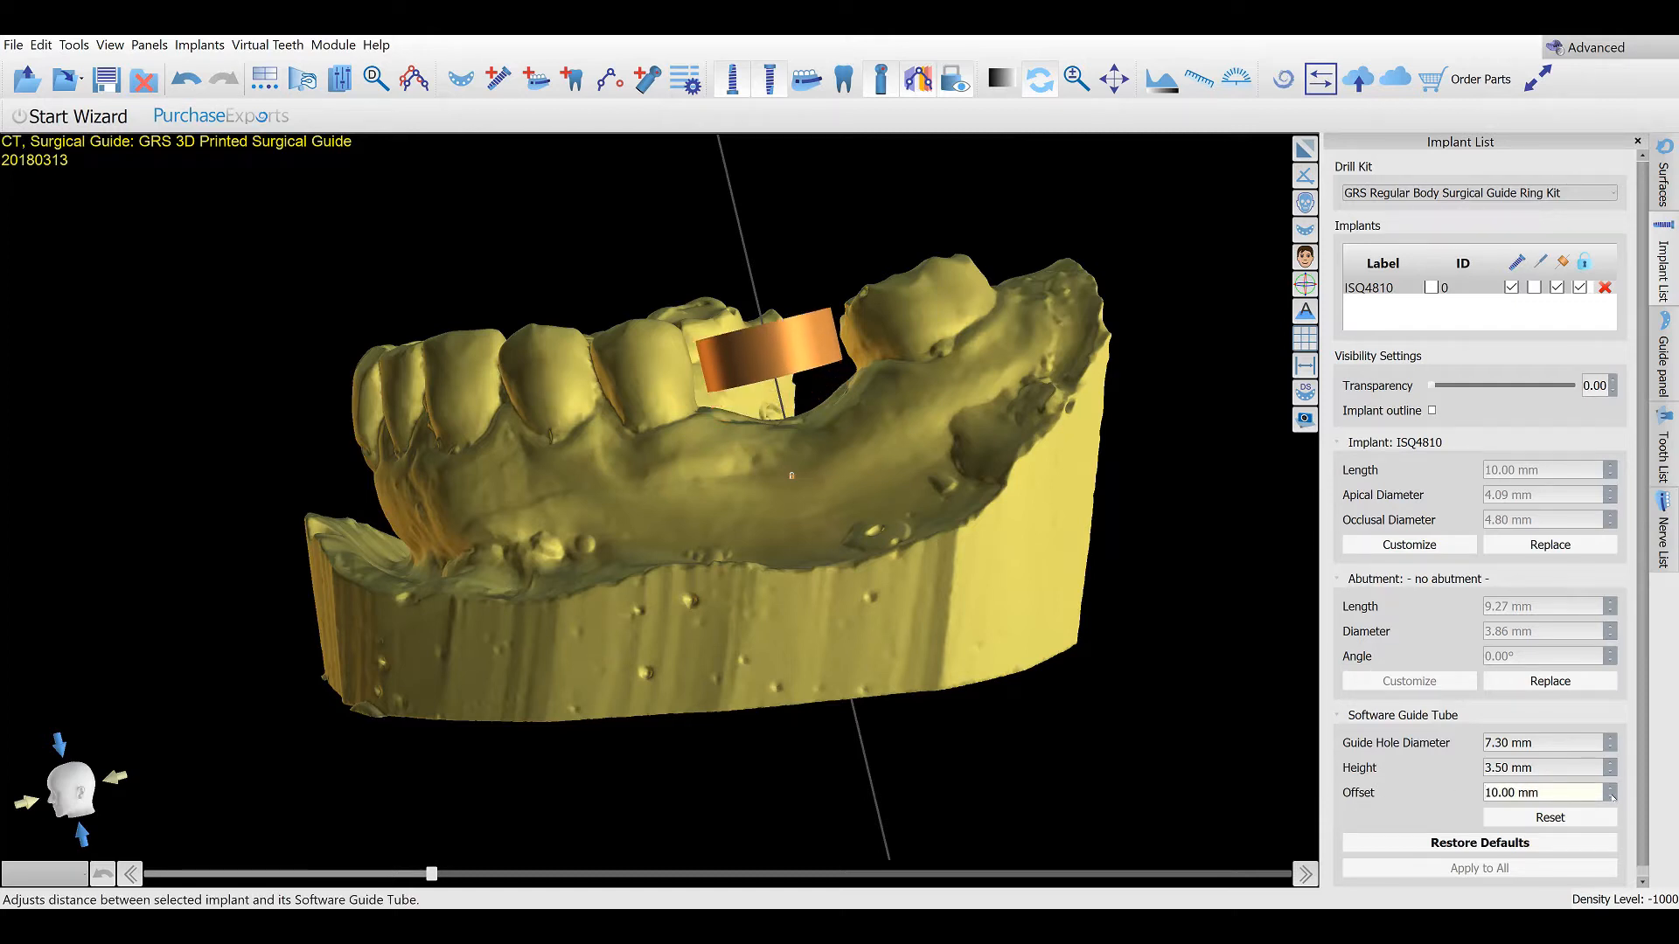
{"action": "left_click", "coordinate": [1611, 797]}
{"action": "left_click", "coordinate": [1611, 797]}
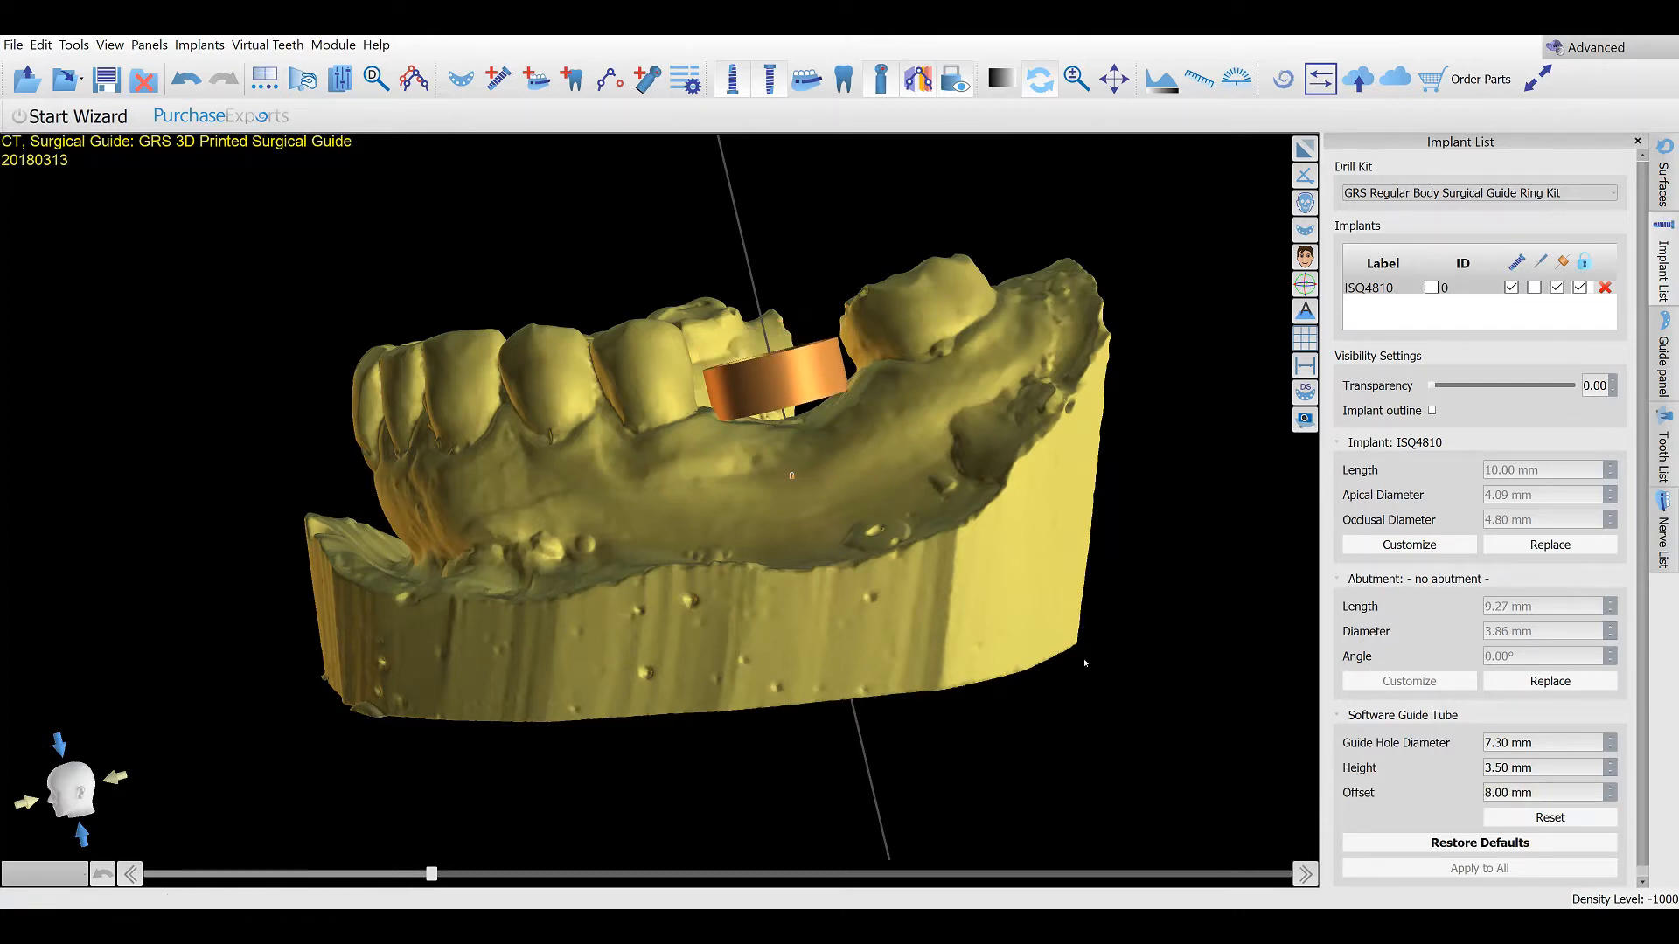
{"action": "left_click_drag", "start_coordinate": [1085, 656], "coordinate": [1044, 661]}
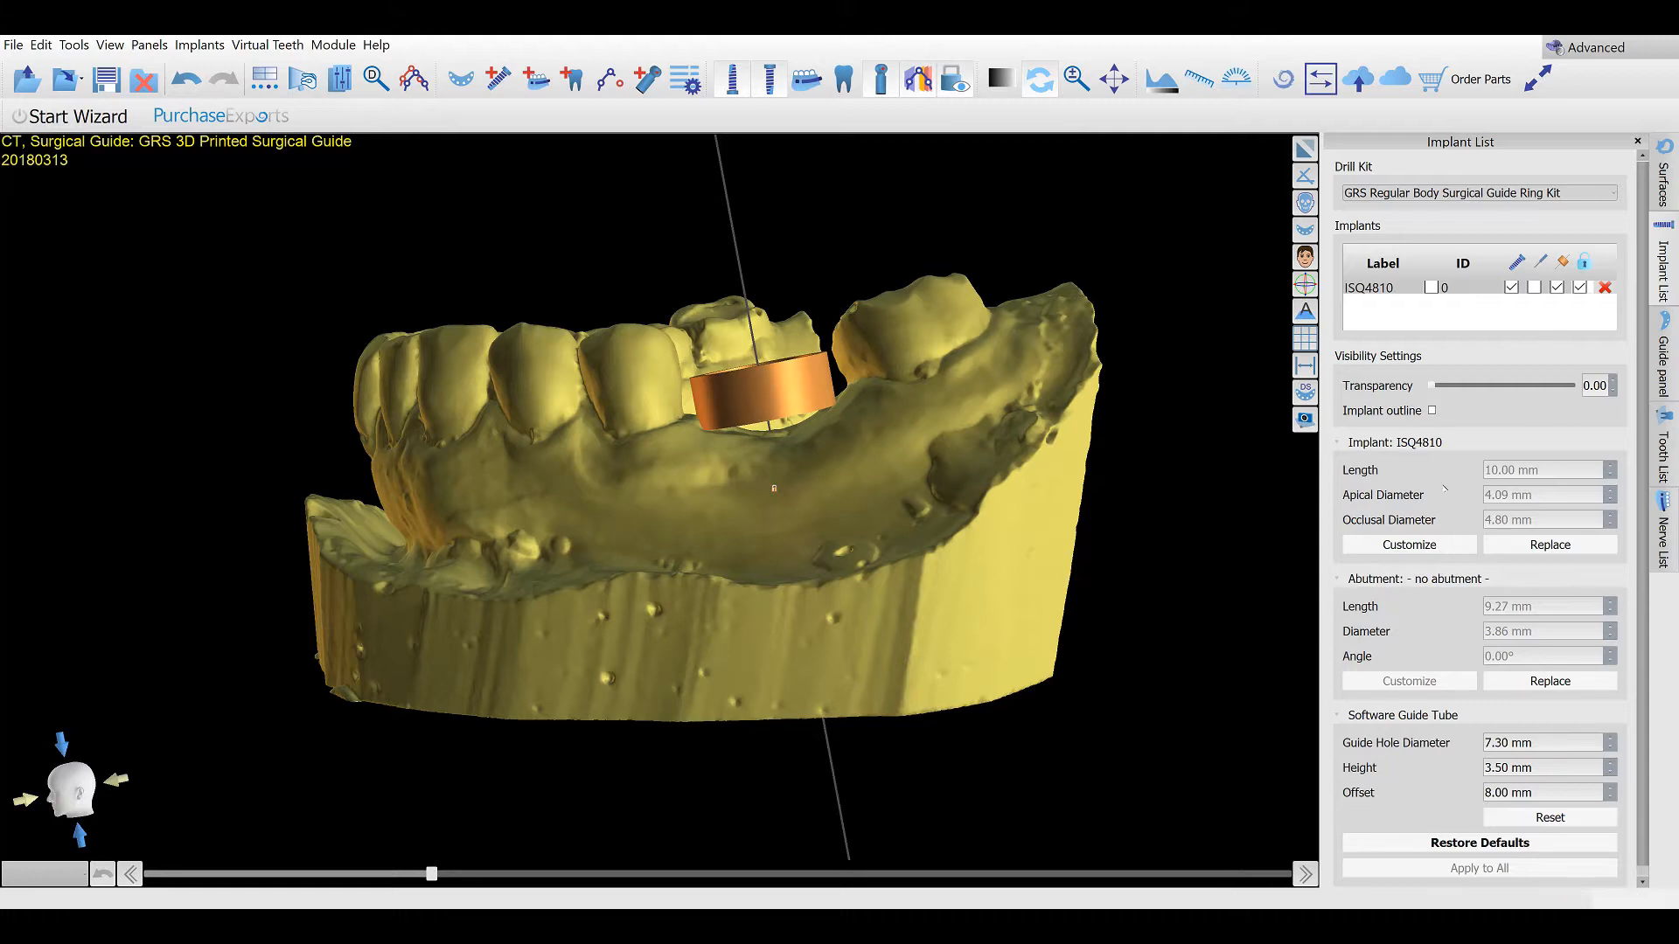
Start the surgical guide curve on the buccal gum, running from the rear molar forward beneath the guide tube to the front teeth
{"action": "left_click", "coordinate": [1663, 381]}
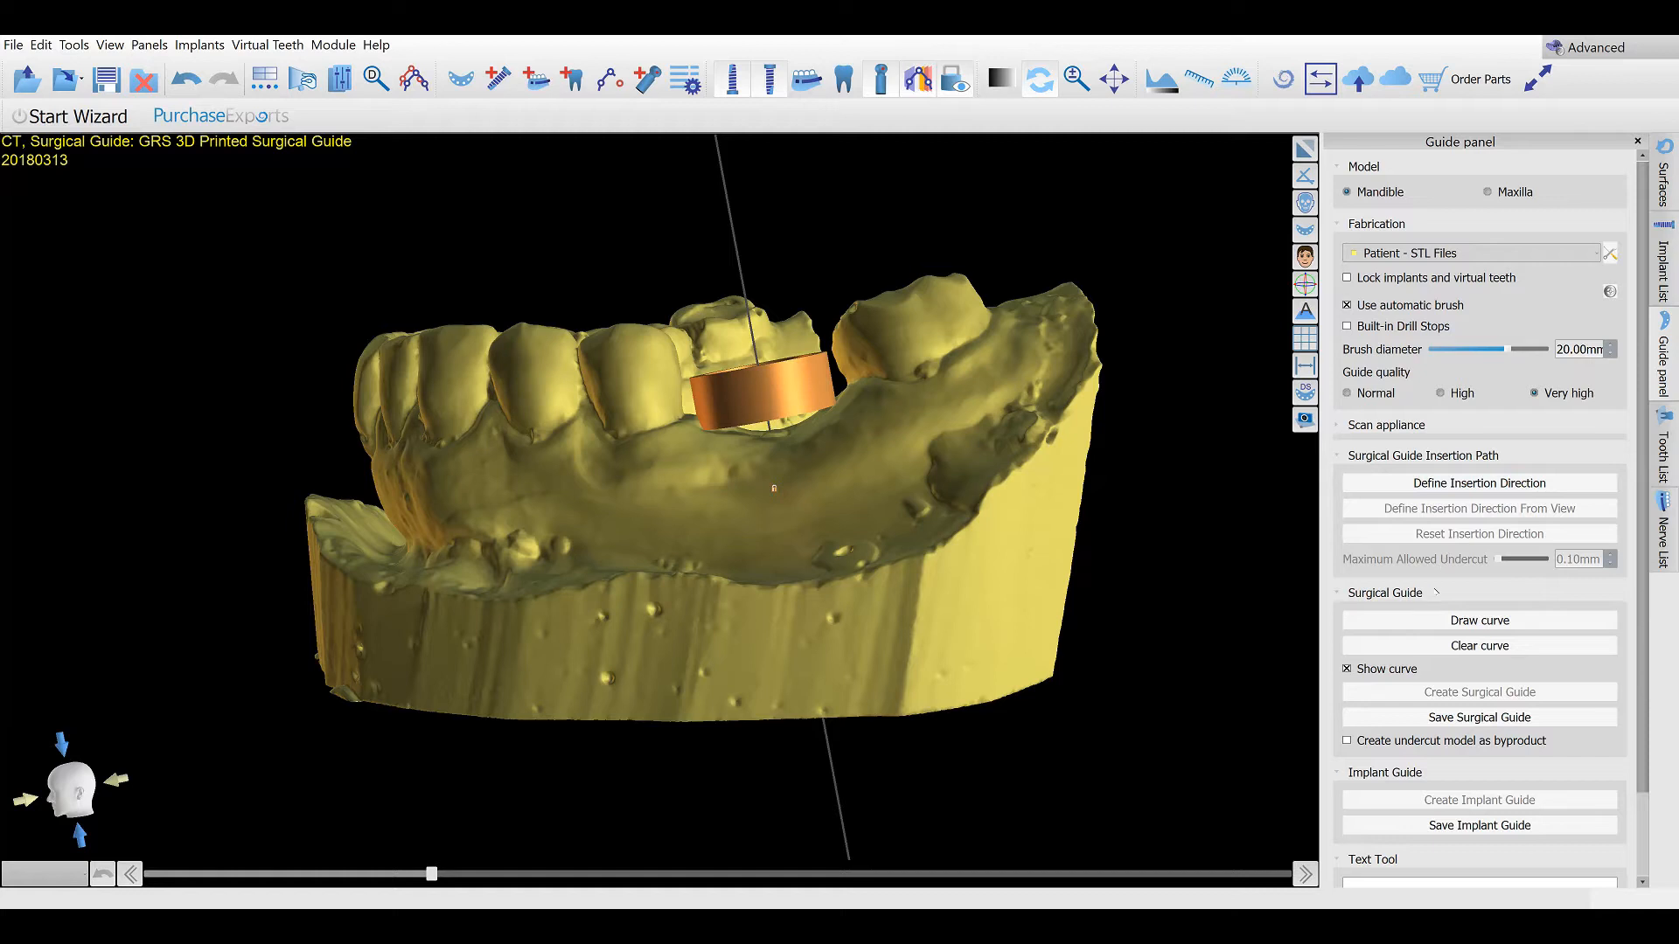
{"action": "left_click", "coordinate": [1464, 621]}
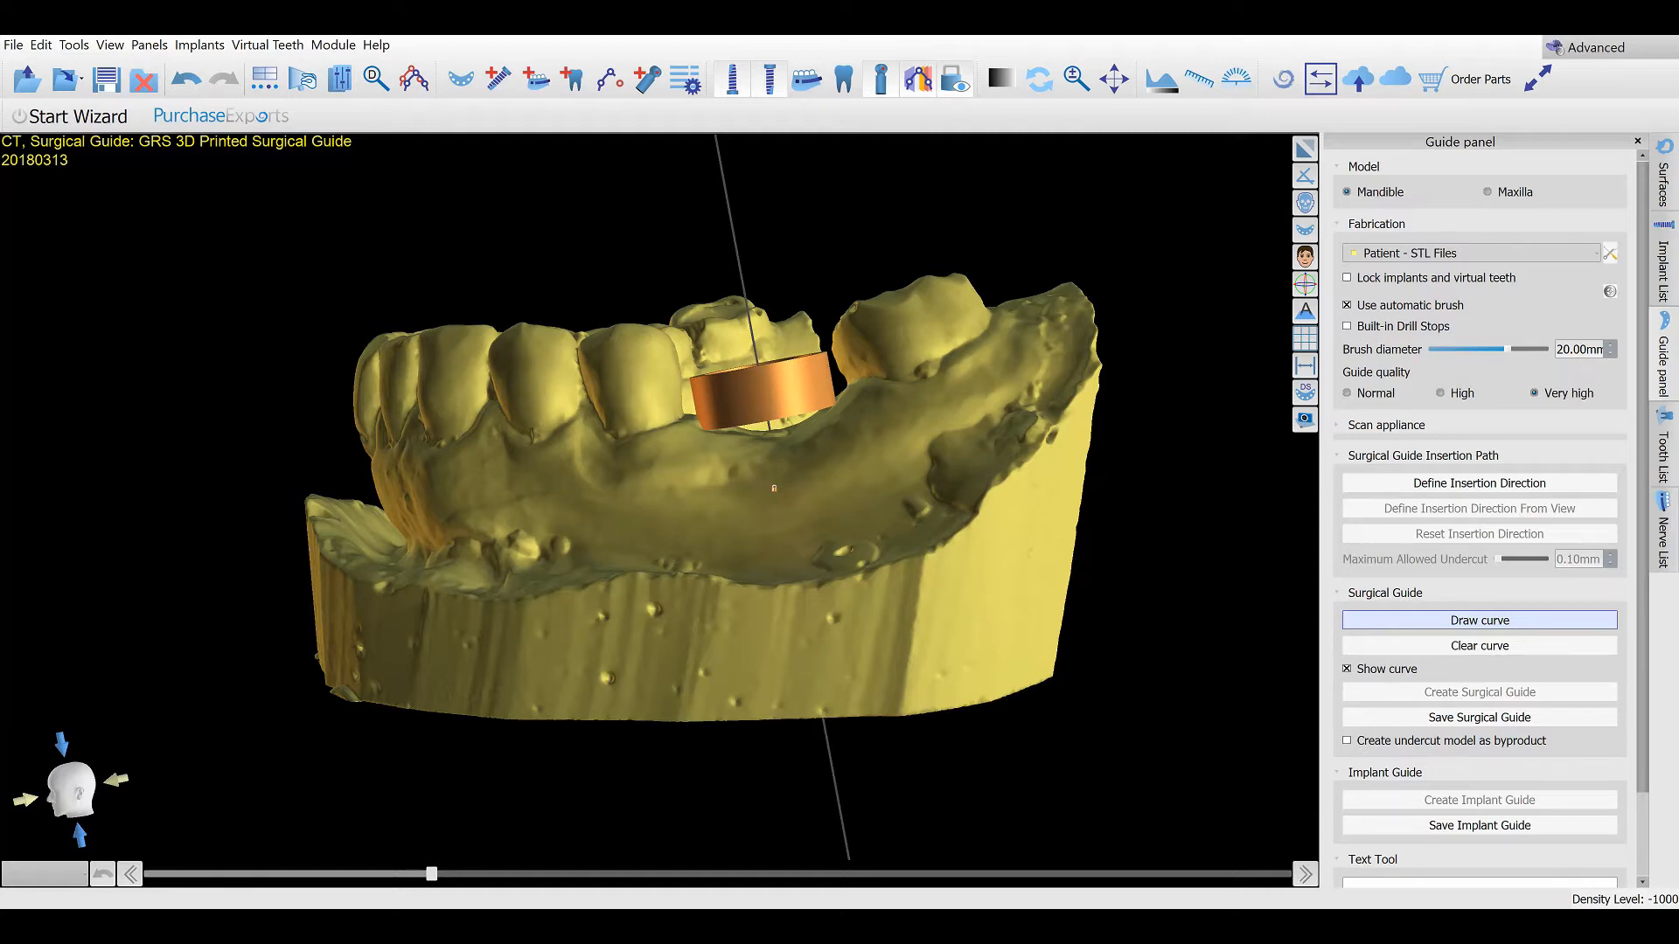
{"action": "left_click", "coordinate": [984, 373]}
{"action": "left_click", "coordinate": [891, 443]}
{"action": "left_click", "coordinate": [786, 475]}
{"action": "left_click", "coordinate": [665, 481]}
{"action": "left_click", "coordinate": [538, 473]}
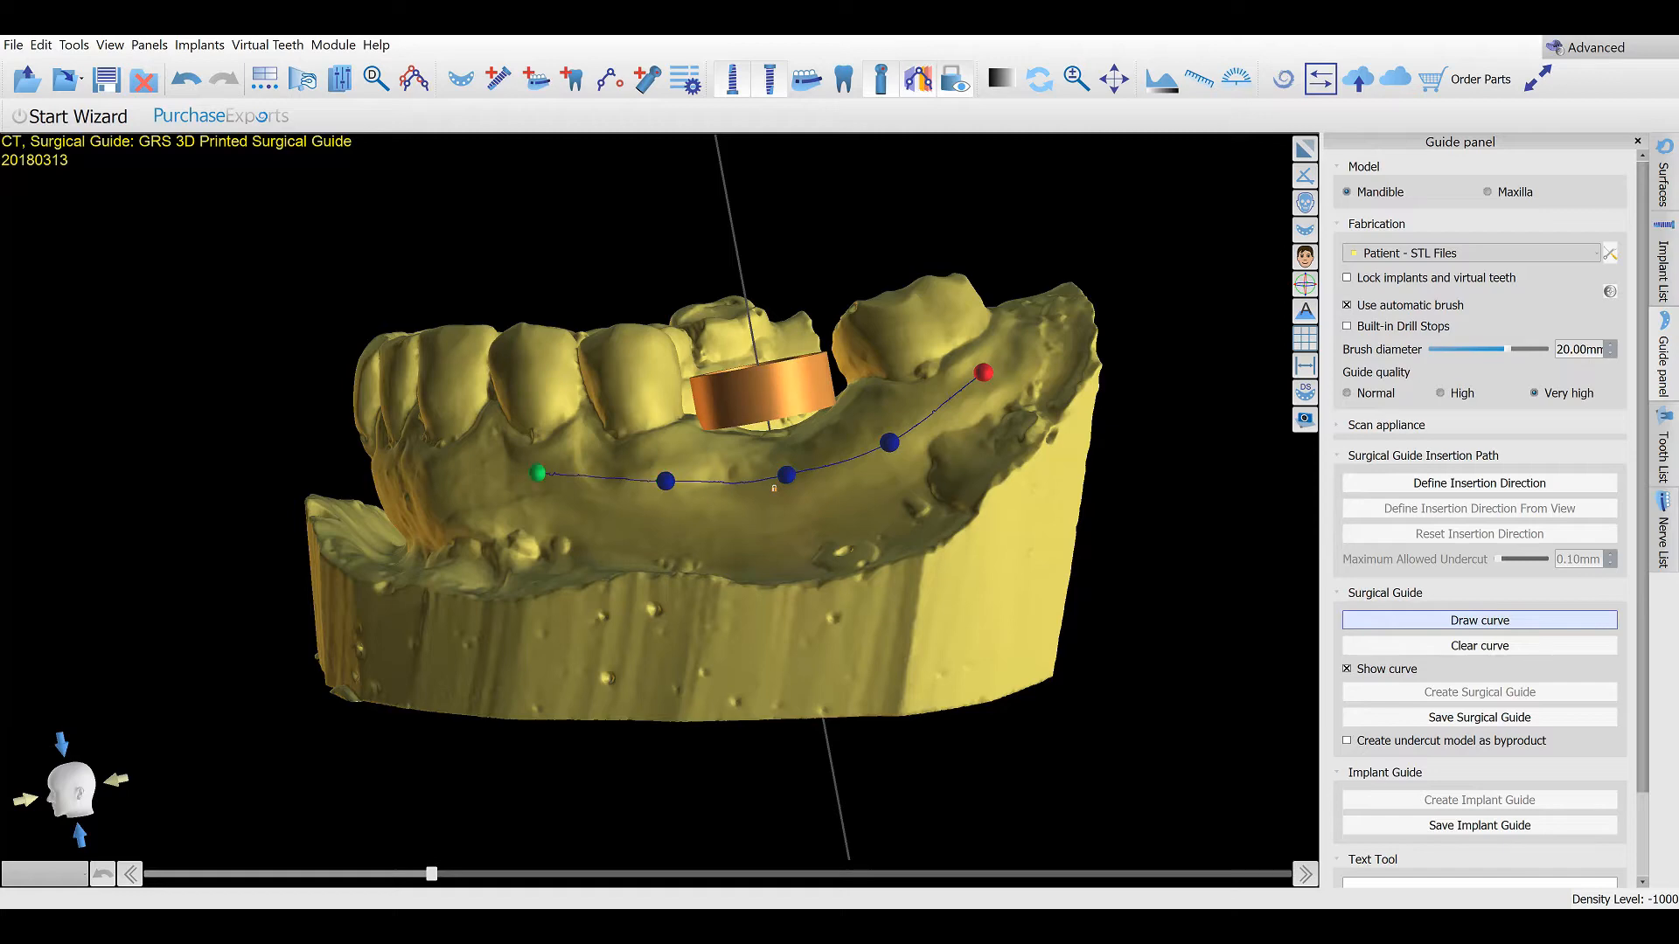
{"action": "left_click", "coordinate": [456, 460]}
Continue the guide curve up the front tooth, over its biting edge and down onto the lingual side
{"action": "left_click_drag", "start_coordinate": [458, 464], "coordinate": [612, 511]}
{"action": "left_click", "coordinate": [557, 389]}
{"action": "left_click", "coordinate": [542, 352]}
{"action": "left_click_drag", "start_coordinate": [1039, 571], "coordinate": [530, 372]}
{"action": "left_click", "coordinate": [536, 360]}
{"action": "left_click", "coordinate": [526, 428]}
Run the guide curve back along the lingual gum, up over the rear molar, and close it at its starting point
{"action": "left_click_drag", "start_coordinate": [727, 597], "coordinate": [518, 554]}
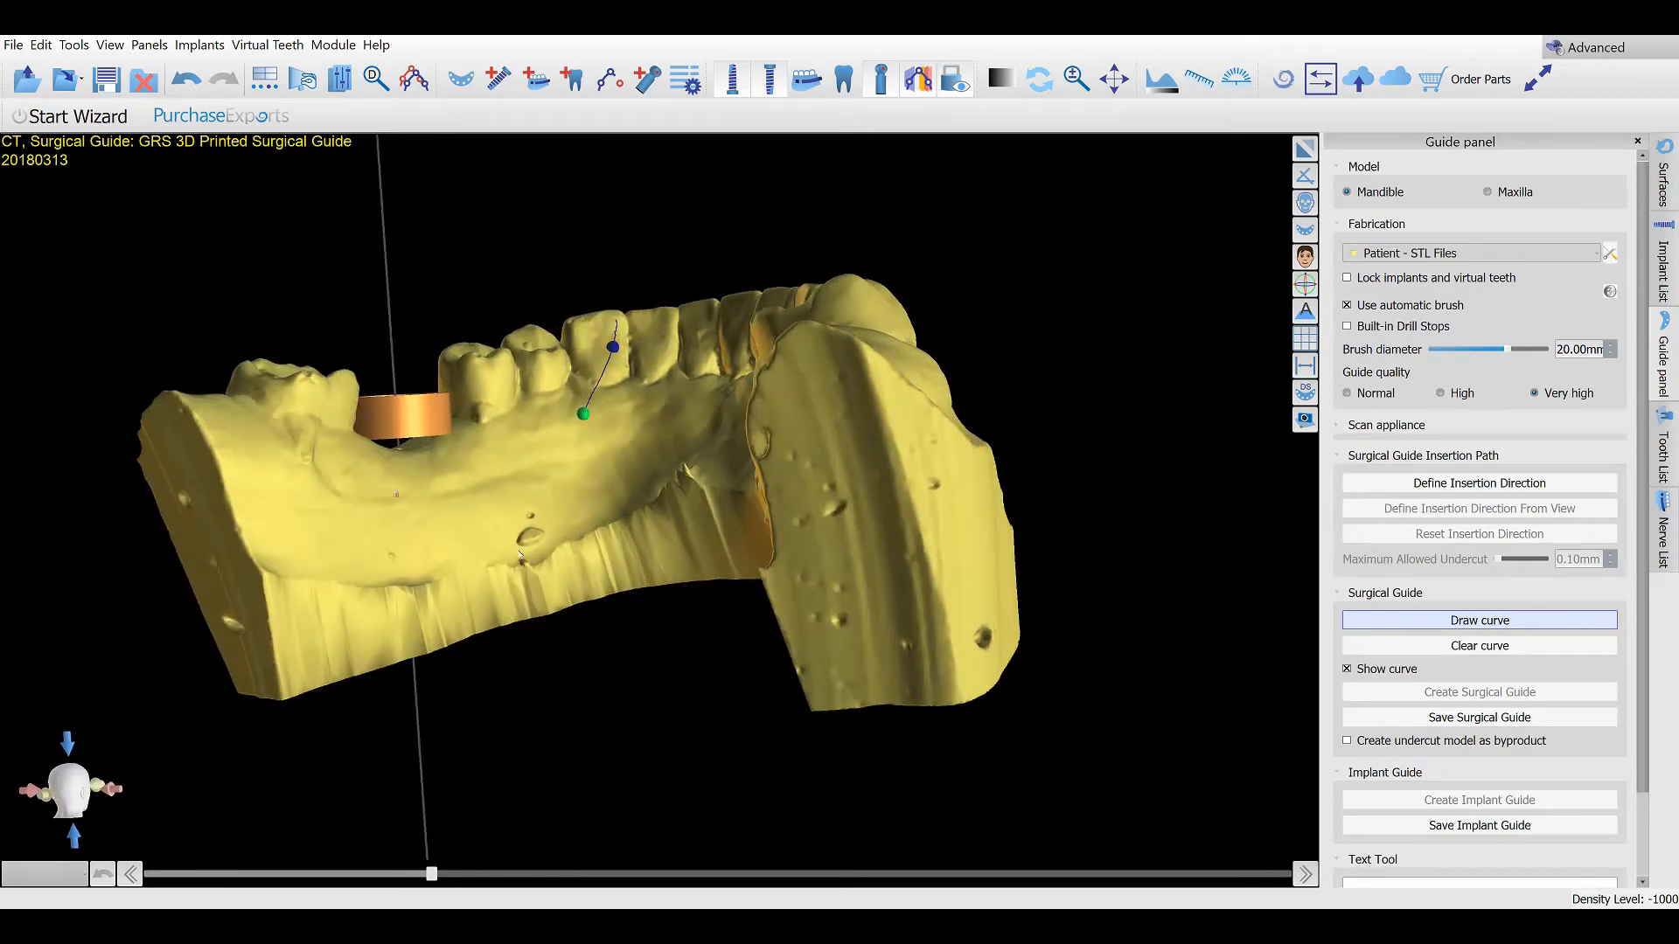
{"action": "left_click", "coordinate": [550, 447]}
{"action": "left_click", "coordinate": [485, 478]}
{"action": "left_click_drag", "start_coordinate": [710, 489], "coordinate": [553, 563]}
{"action": "left_click", "coordinate": [454, 464]}
{"action": "left_click", "coordinate": [387, 453]}
{"action": "left_click", "coordinate": [339, 416]}
{"action": "left_click", "coordinate": [314, 384]}
{"action": "left_click", "coordinate": [295, 359]}
{"action": "left_click", "coordinate": [284, 350]}
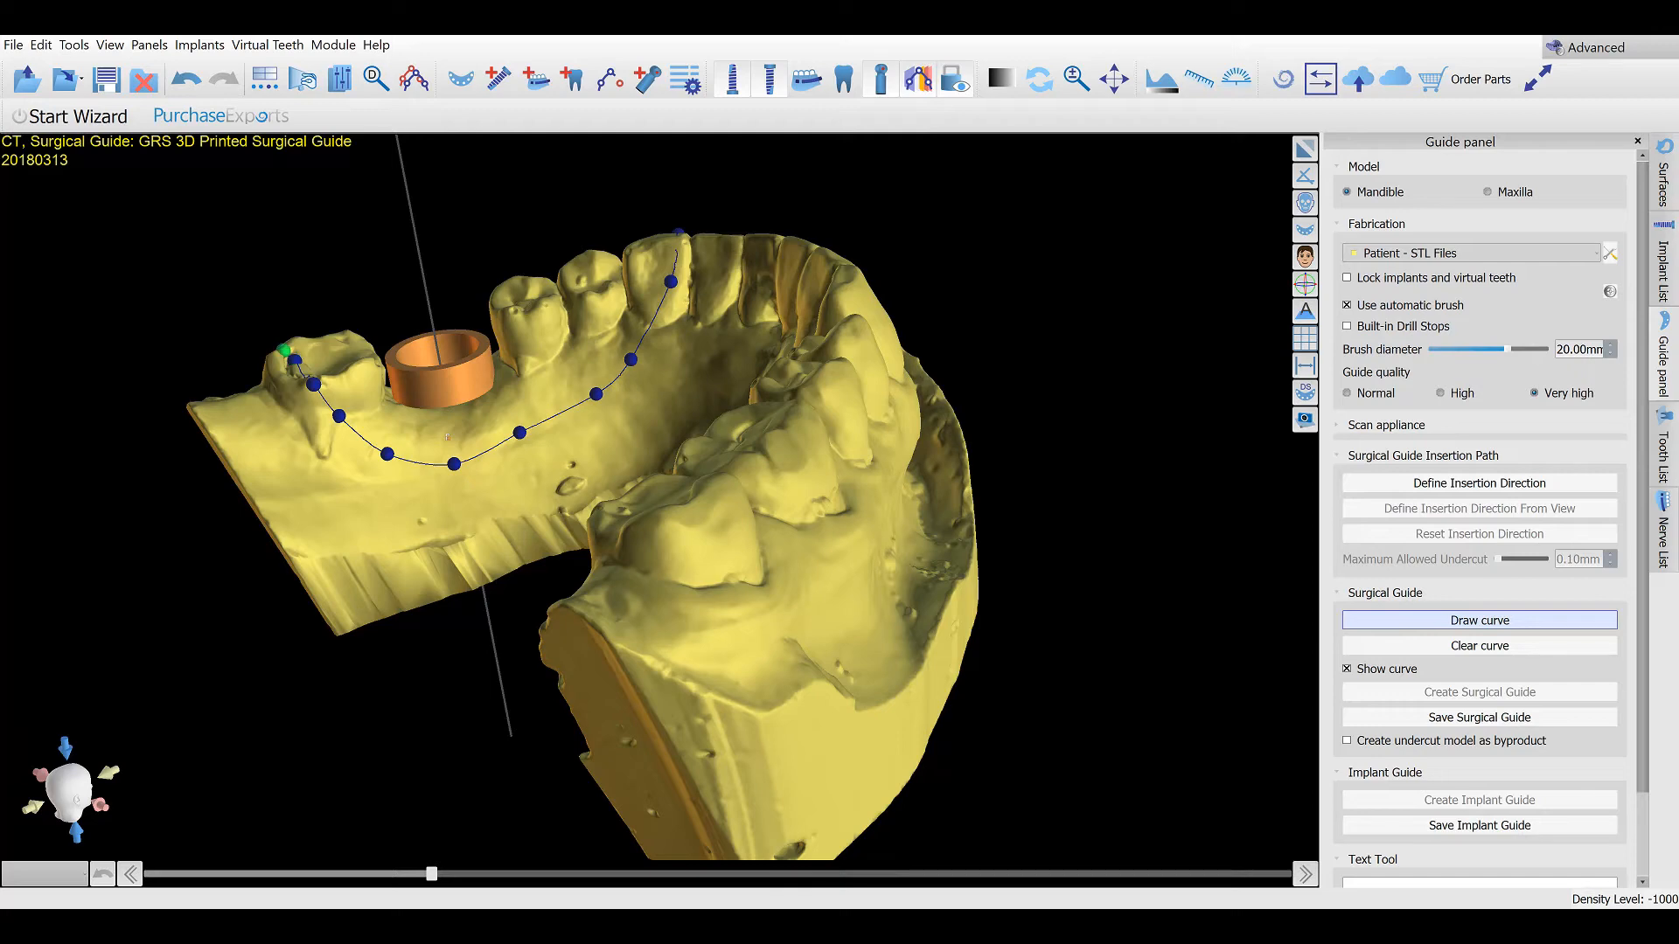
{"action": "left_click_drag", "start_coordinate": [409, 658], "coordinate": [1164, 509]}
{"action": "left_click", "coordinate": [855, 558]}
Refine the guide curve by moving its points beside the rear molar and around the front tooth
{"action": "left_click_drag", "start_coordinate": [877, 794], "coordinate": [679, 601]}
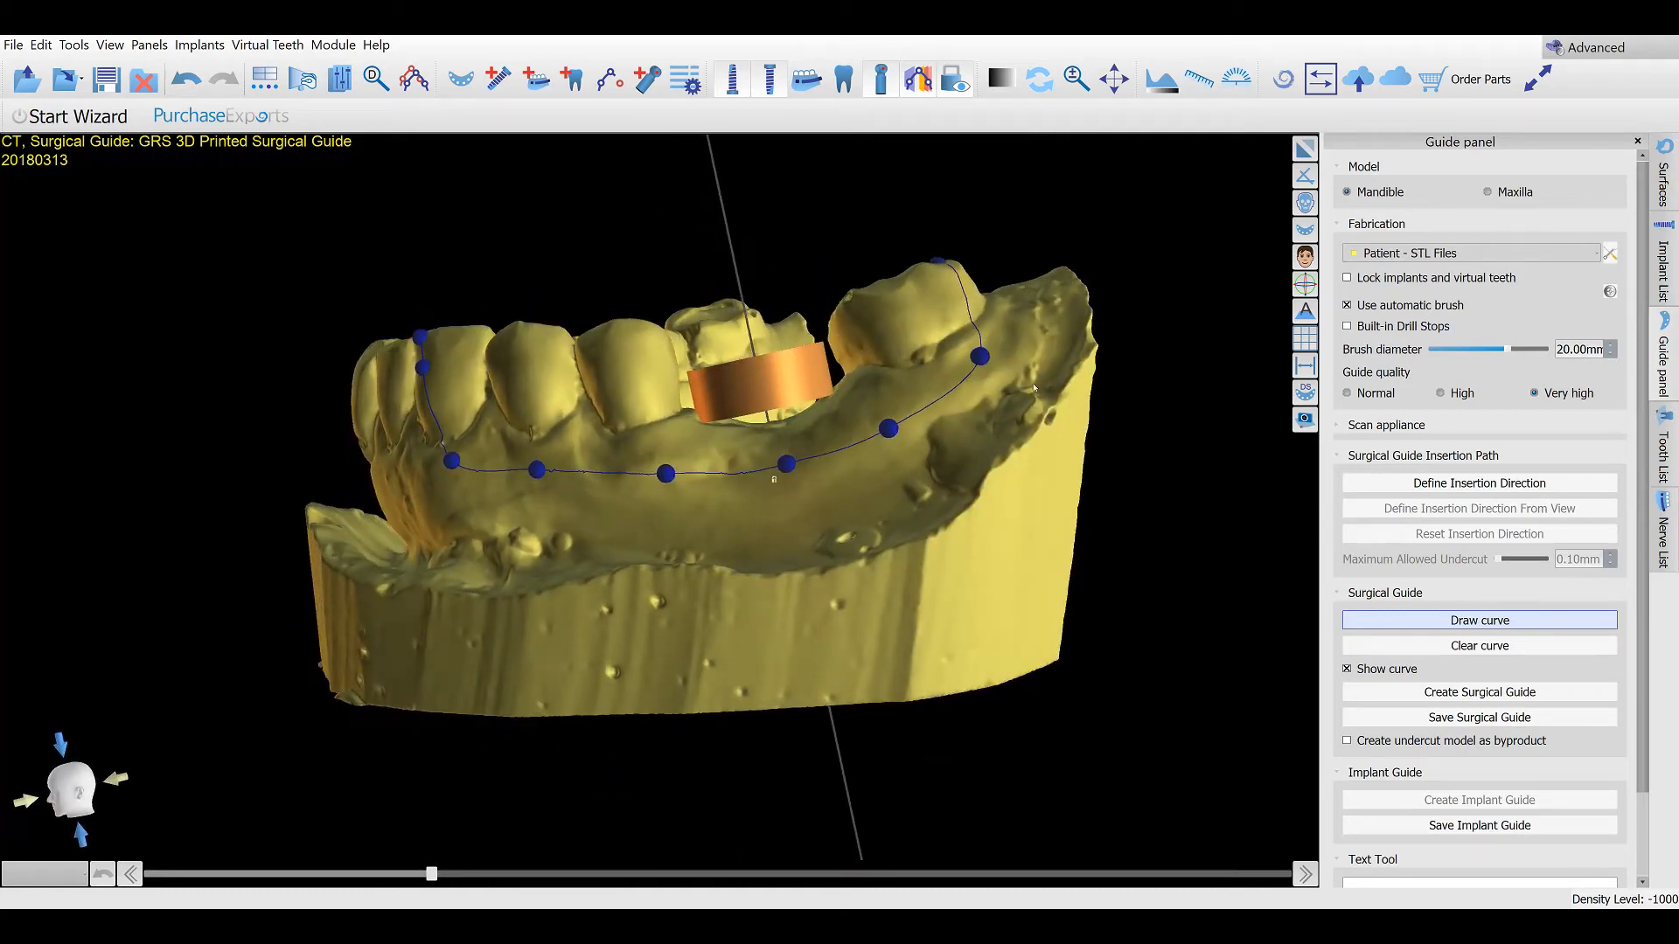
{"action": "left_click_drag", "start_coordinate": [981, 357], "coordinate": [947, 352]}
{"action": "left_click_drag", "start_coordinate": [657, 551], "coordinate": [733, 577]}
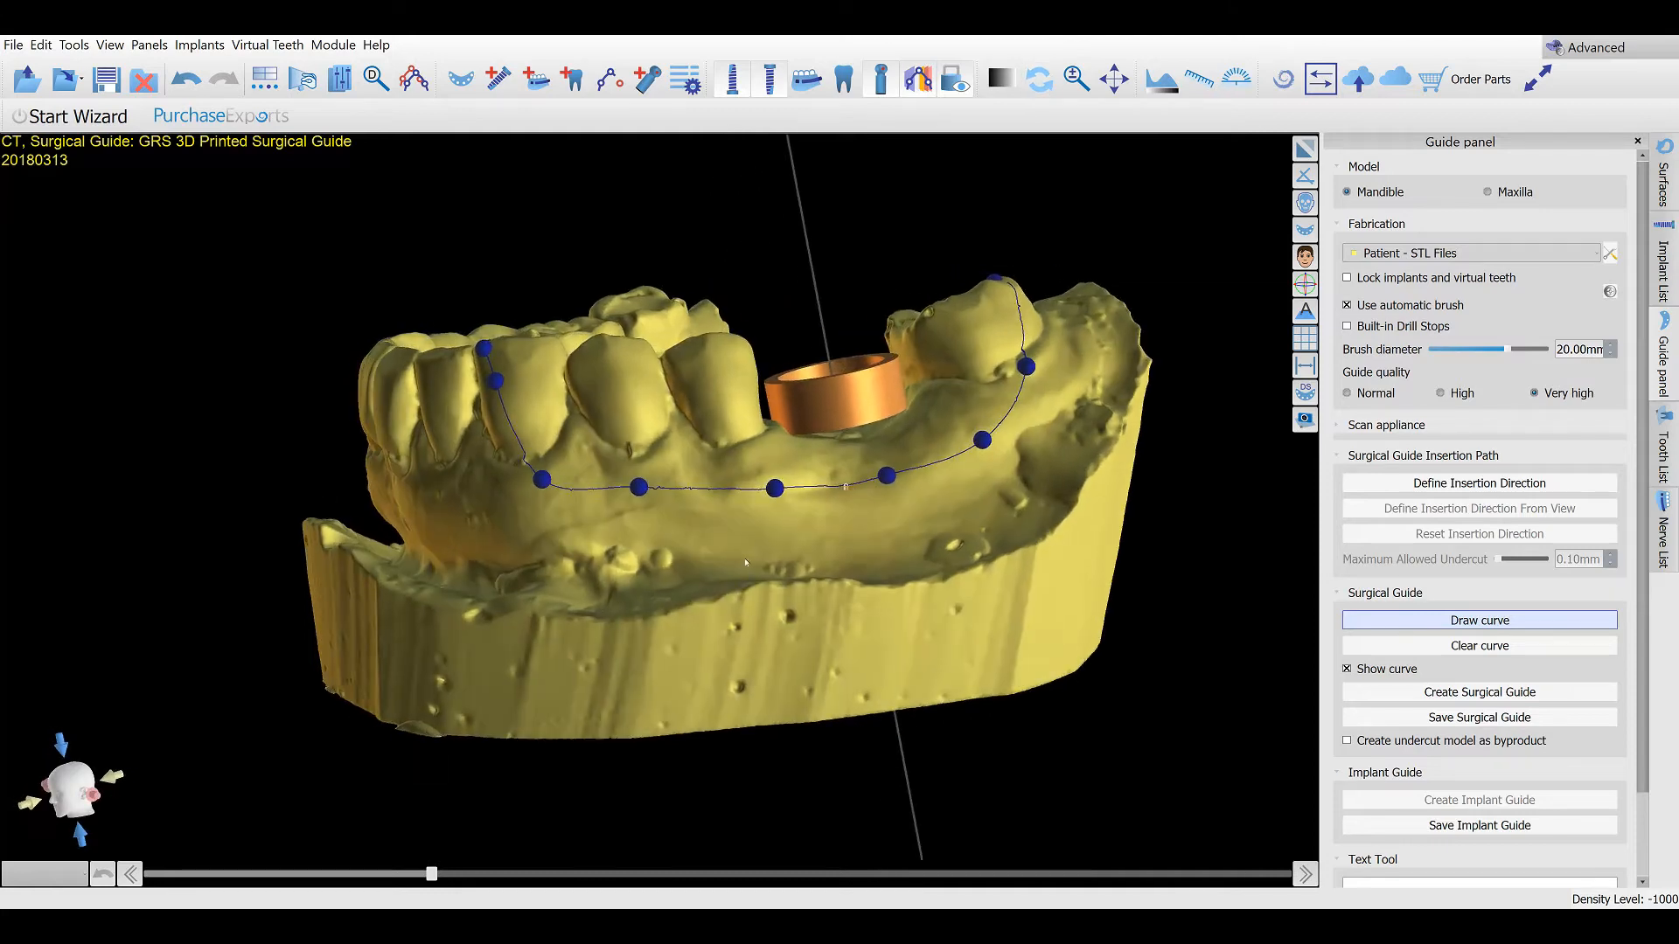
{"action": "left_click_drag", "start_coordinate": [543, 481], "coordinate": [563, 470]}
{"action": "left_click_drag", "start_coordinate": [496, 380], "coordinate": [511, 404]}
{"action": "left_click_drag", "start_coordinate": [1224, 525], "coordinate": [743, 525]}
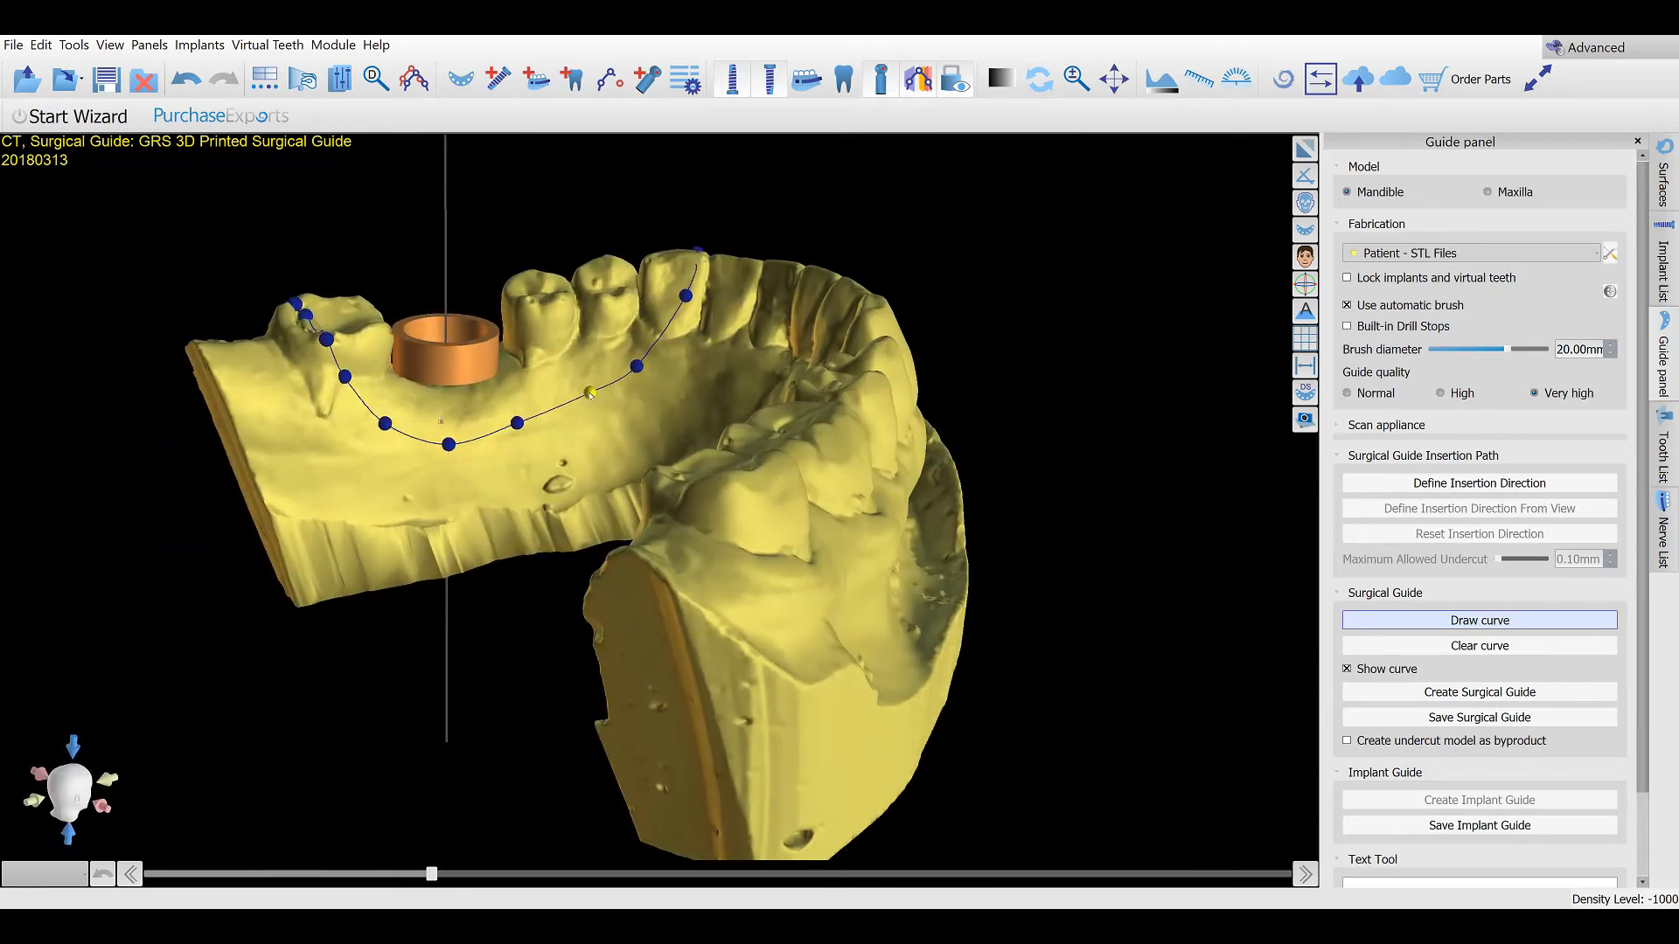
{"action": "left_click_drag", "start_coordinate": [514, 425], "coordinate": [395, 400]}
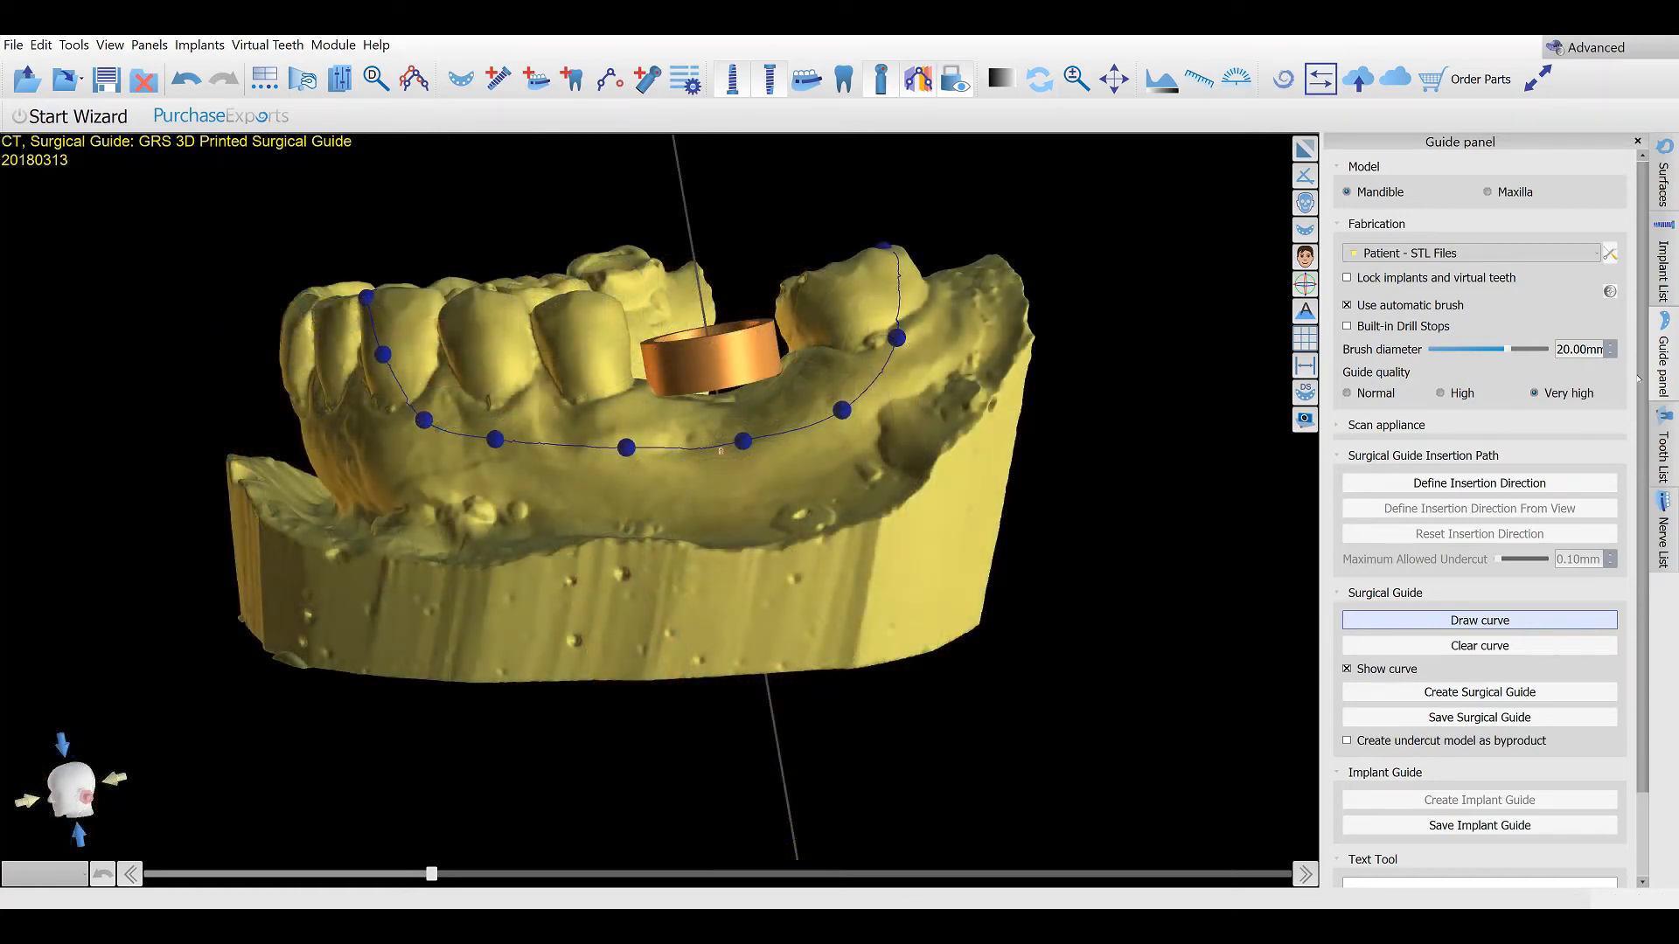
Create the surgical guide from the closed curve and hide implant ISQ4810 with its guide tube
{"action": "left_click", "coordinate": [1526, 647]}
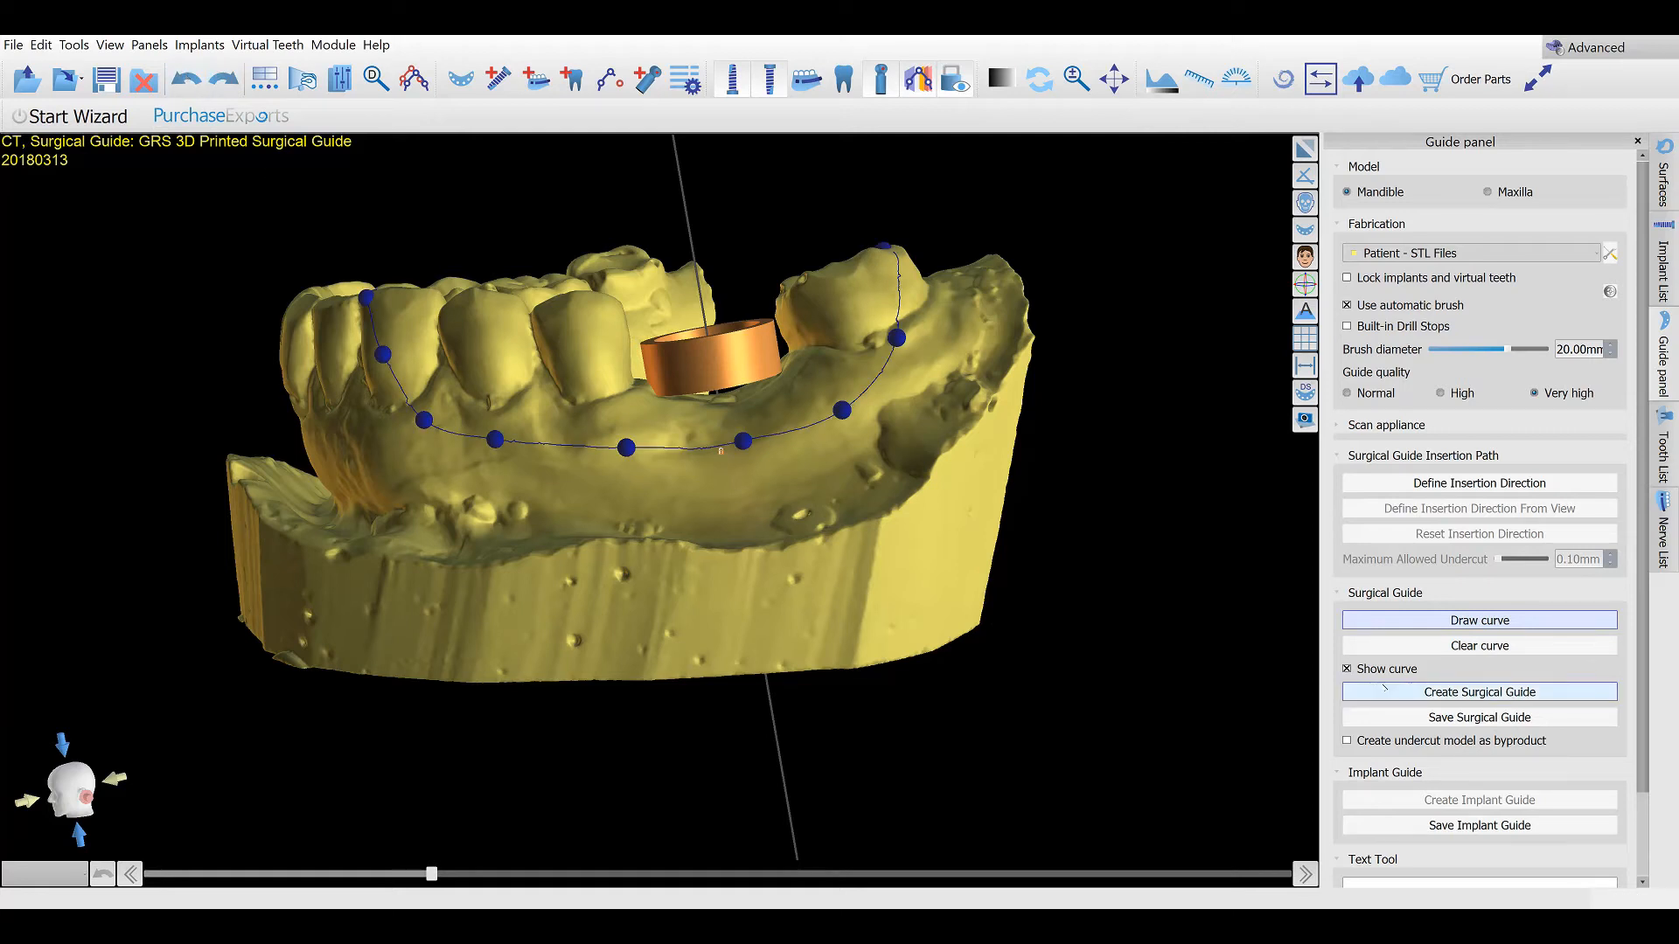
{"action": "left_click", "coordinate": [1384, 688]}
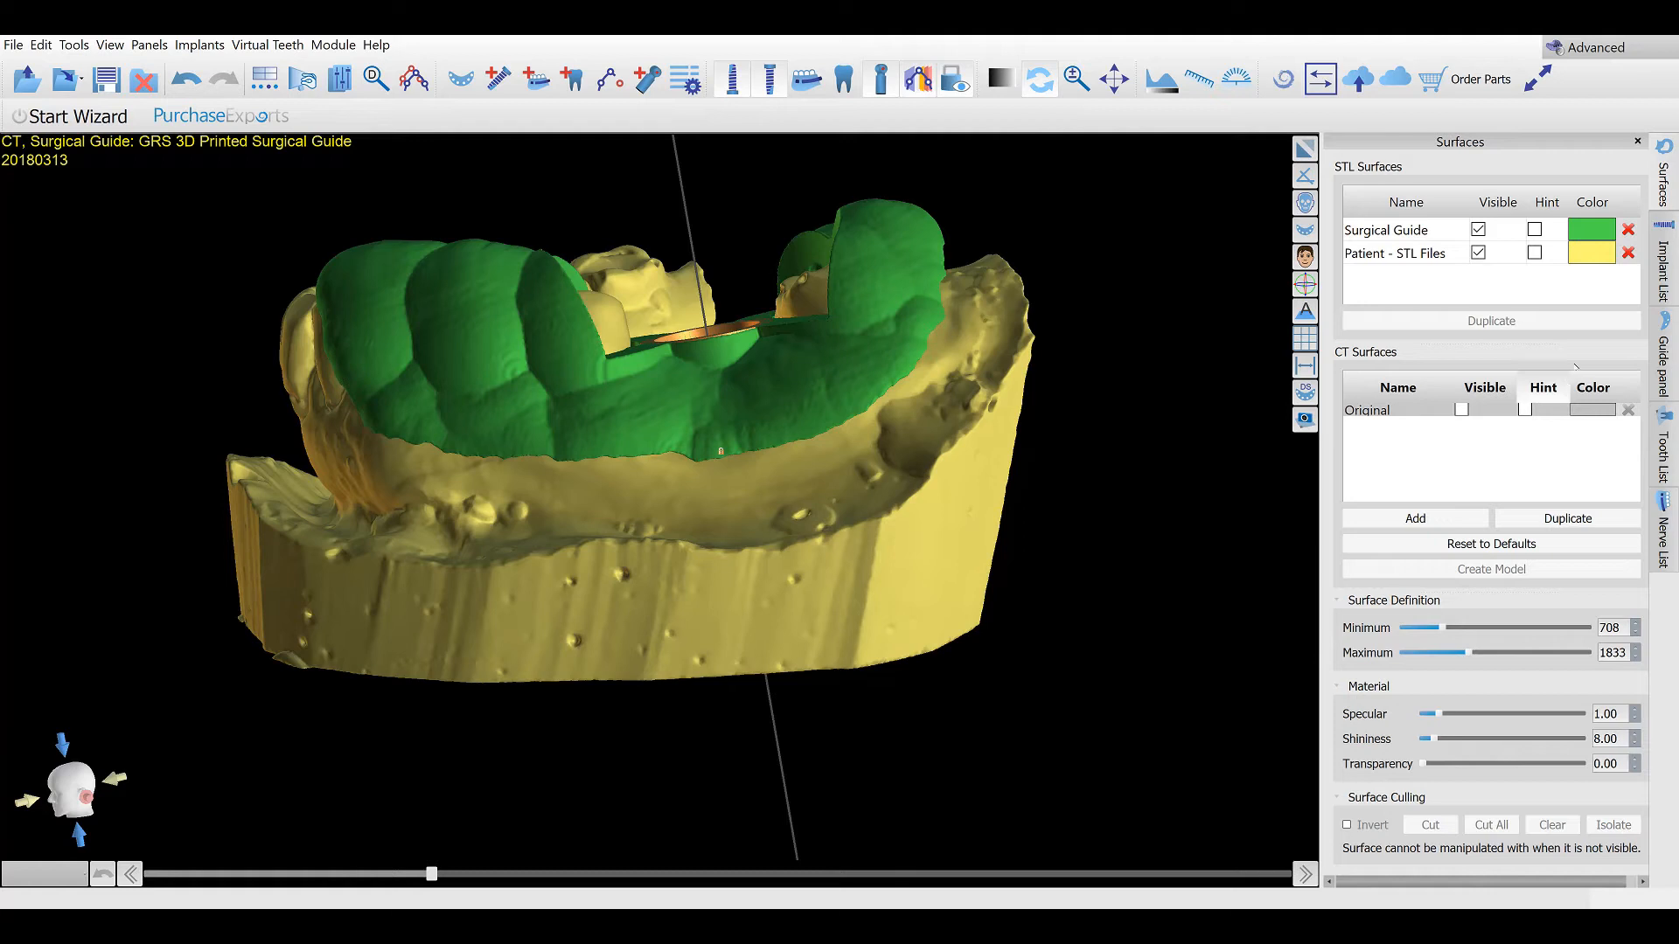
{"action": "left_click", "coordinate": [1664, 262]}
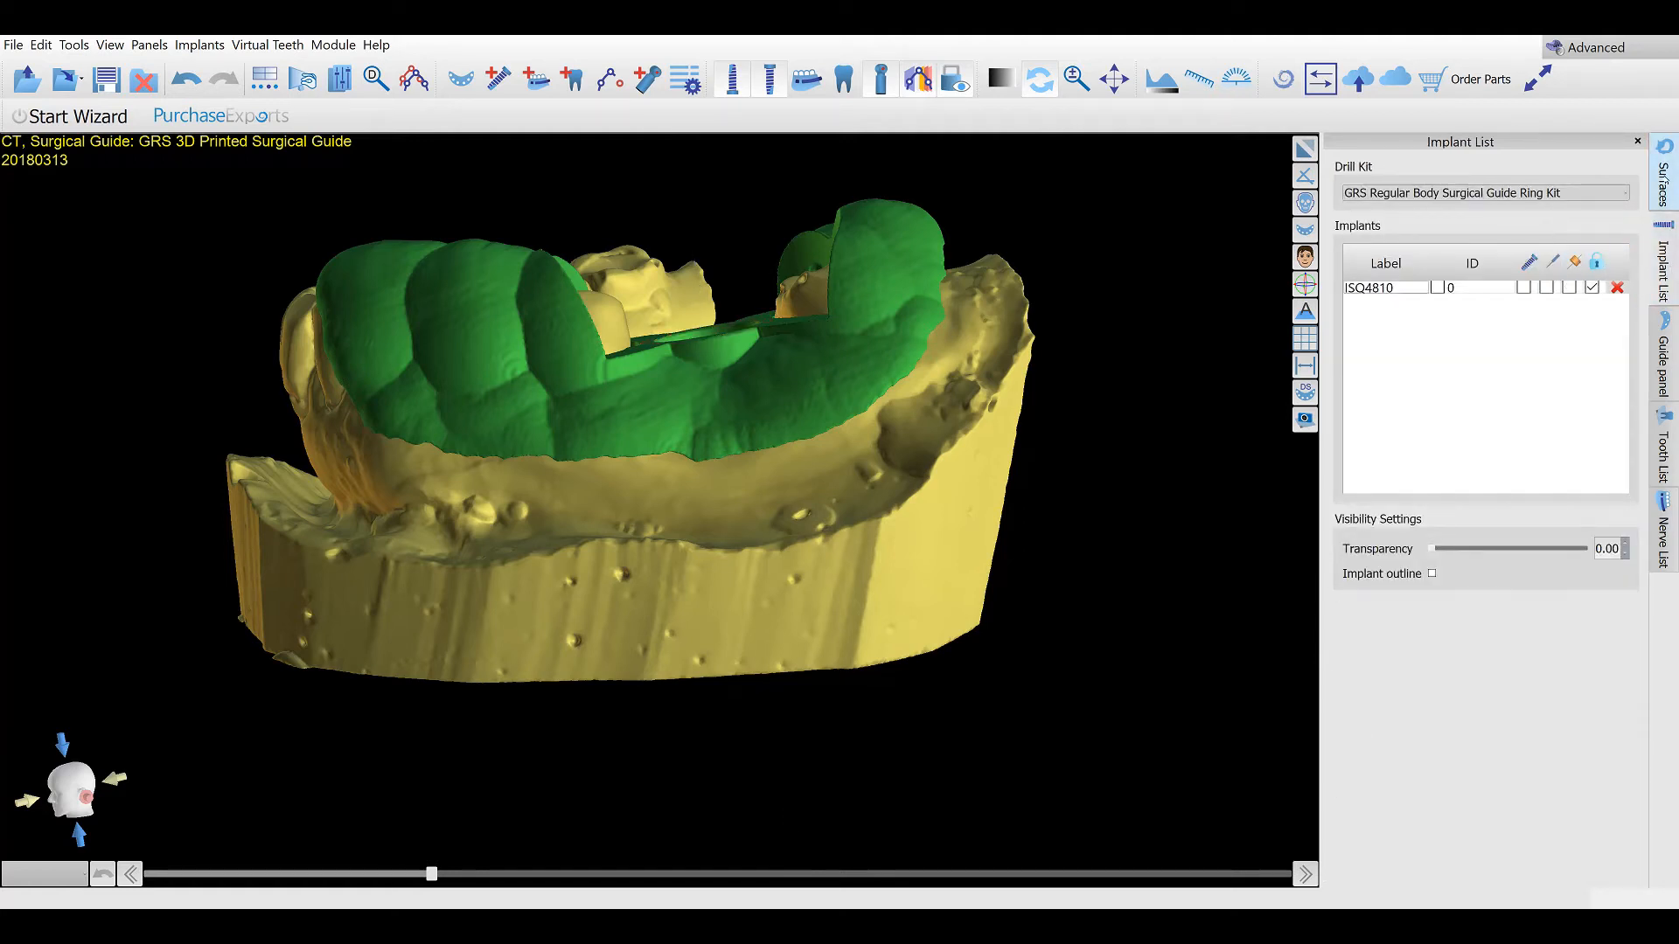
Hide the Patient - STL Files surface, examine the surgical guide on its own, and show the patient model again
{"action": "left_click", "coordinate": [1663, 179]}
{"action": "left_click", "coordinate": [1478, 253]}
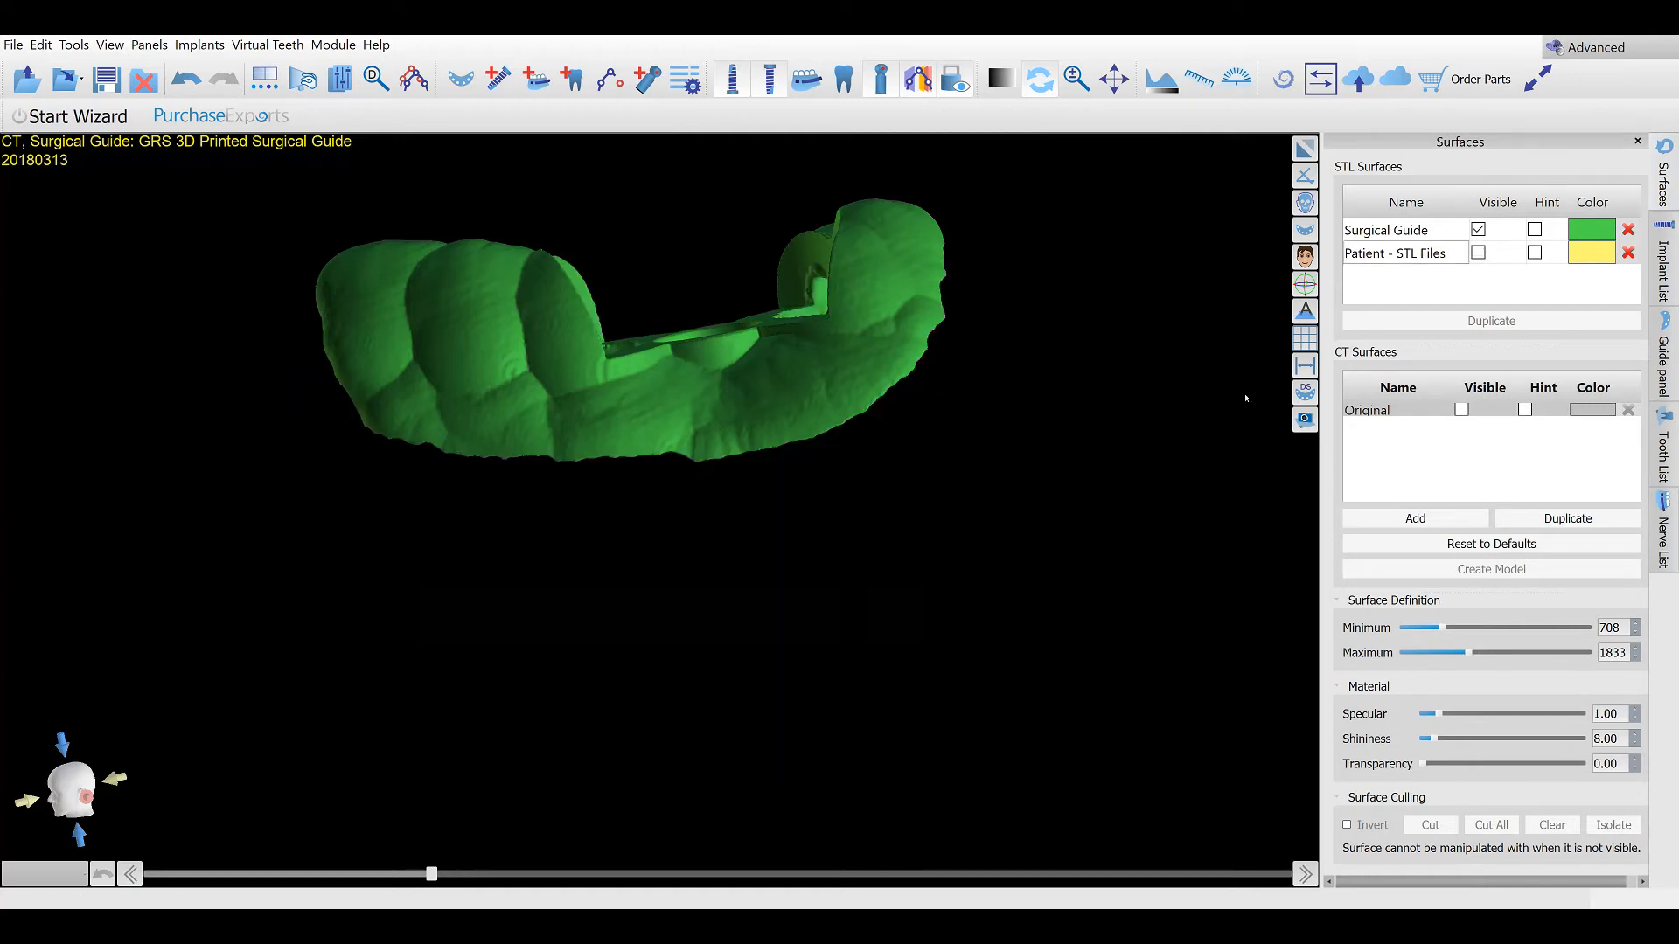
{"action": "left_click_drag", "start_coordinate": [798, 415], "coordinate": [788, 472]}
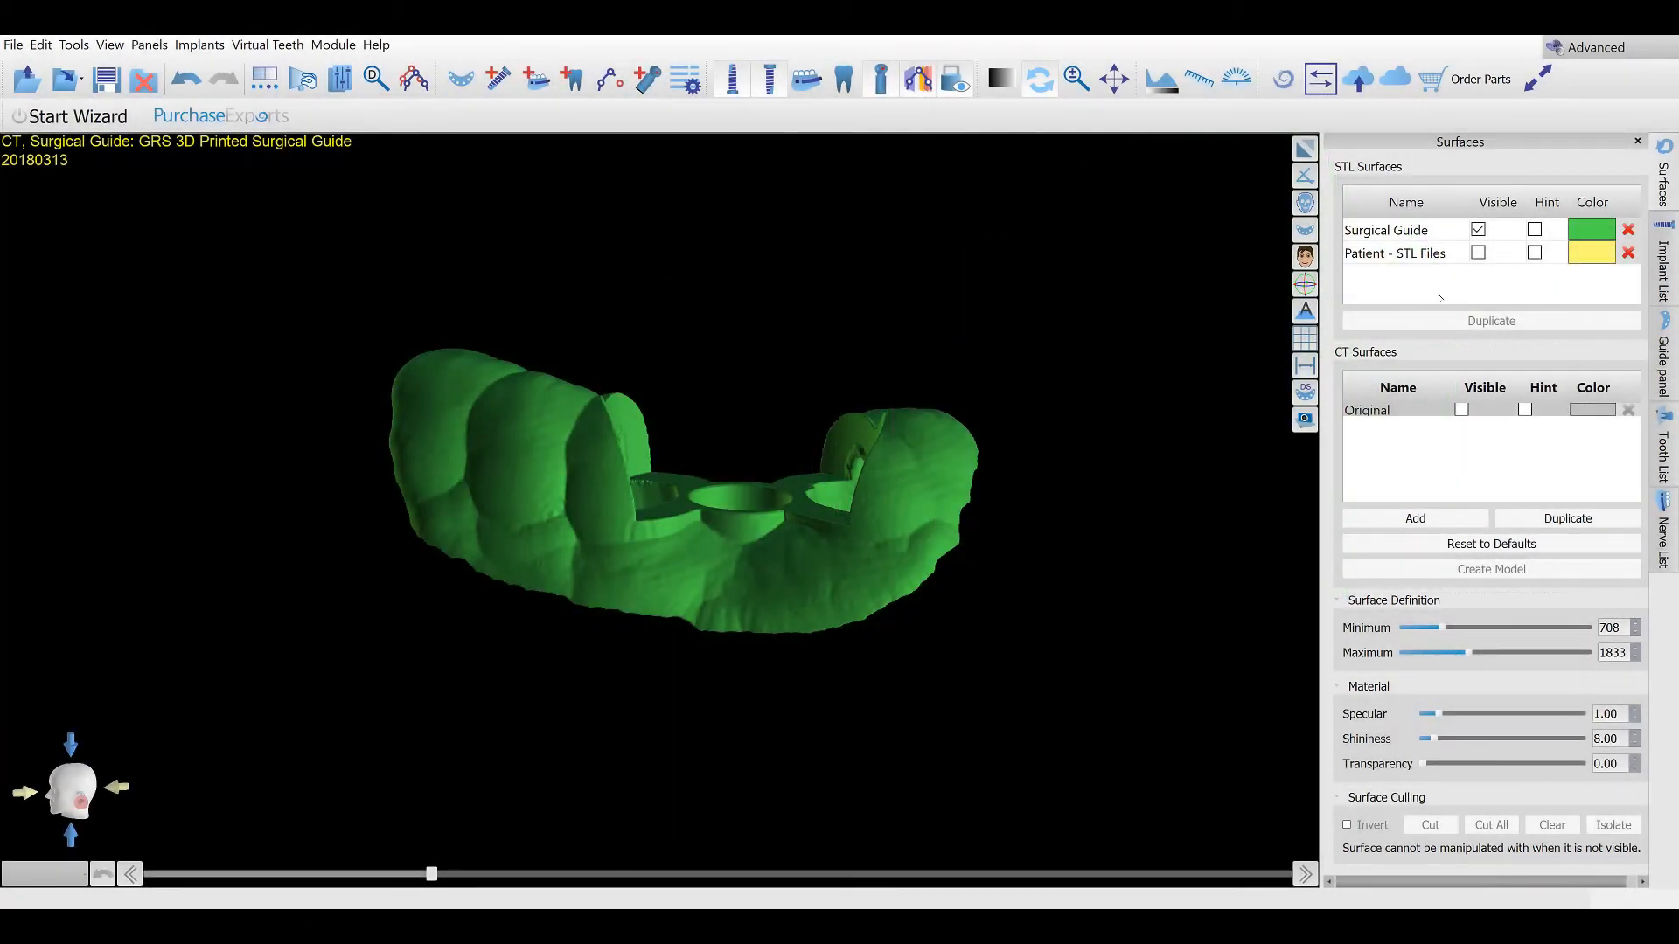
{"action": "left_click", "coordinate": [1477, 253]}
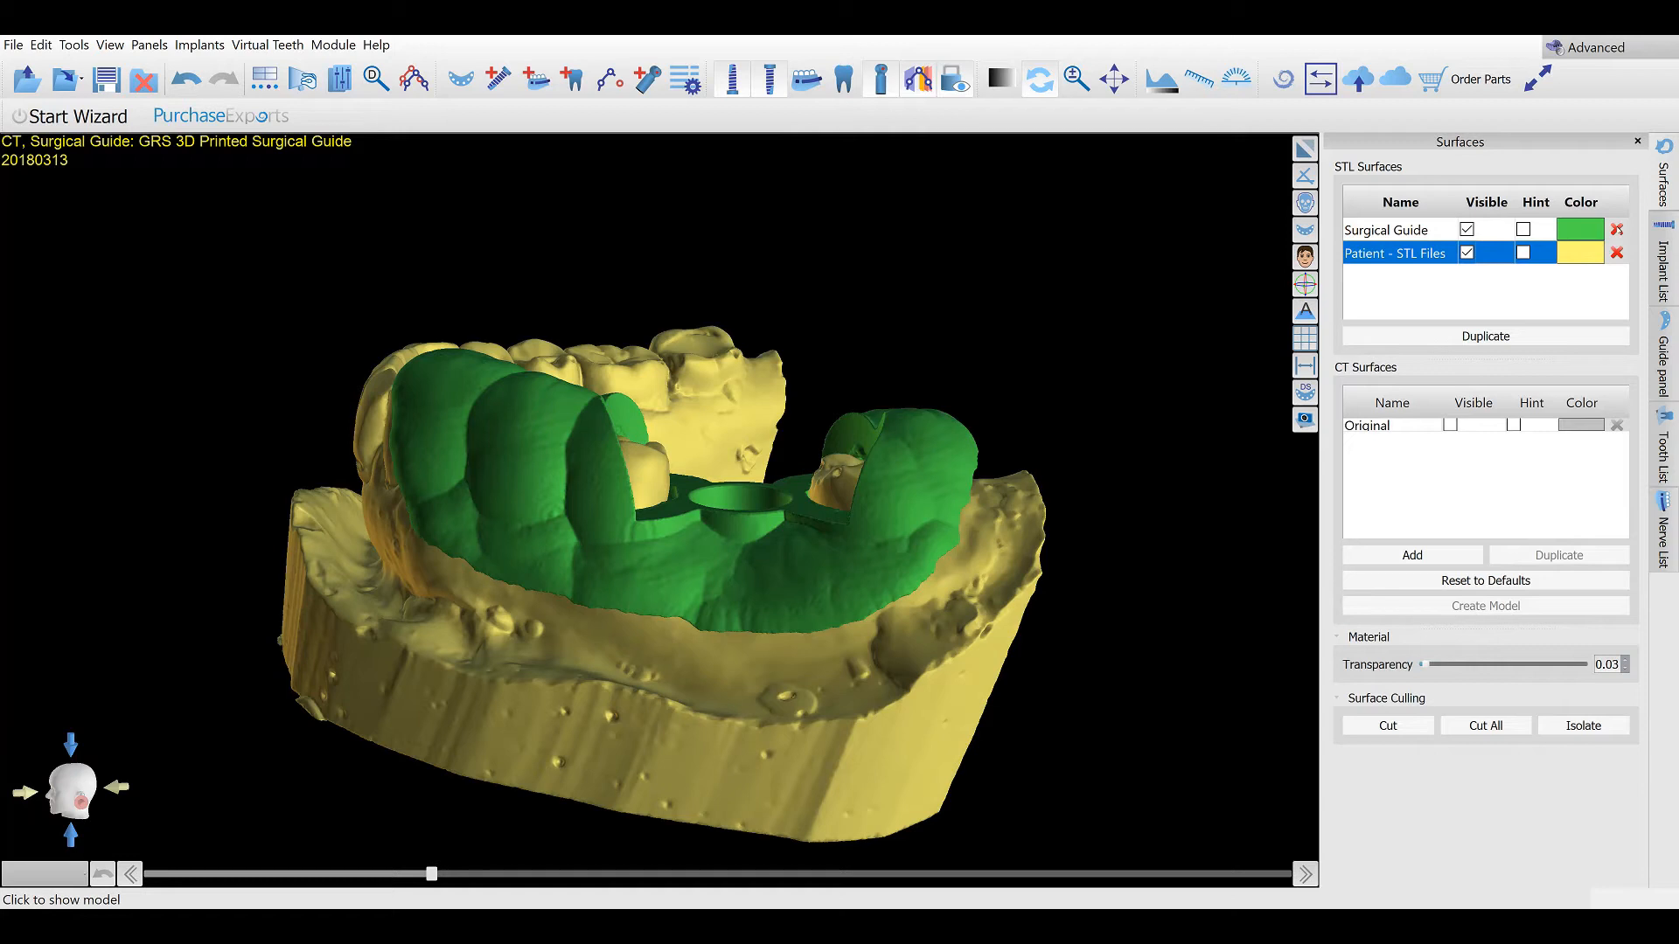
Delete the Surgical Guide surface and readjust the curve point on the buccal gum just in front of the rear molar
{"action": "left_click", "coordinate": [1618, 230]}
{"action": "left_click", "coordinate": [1663, 353]}
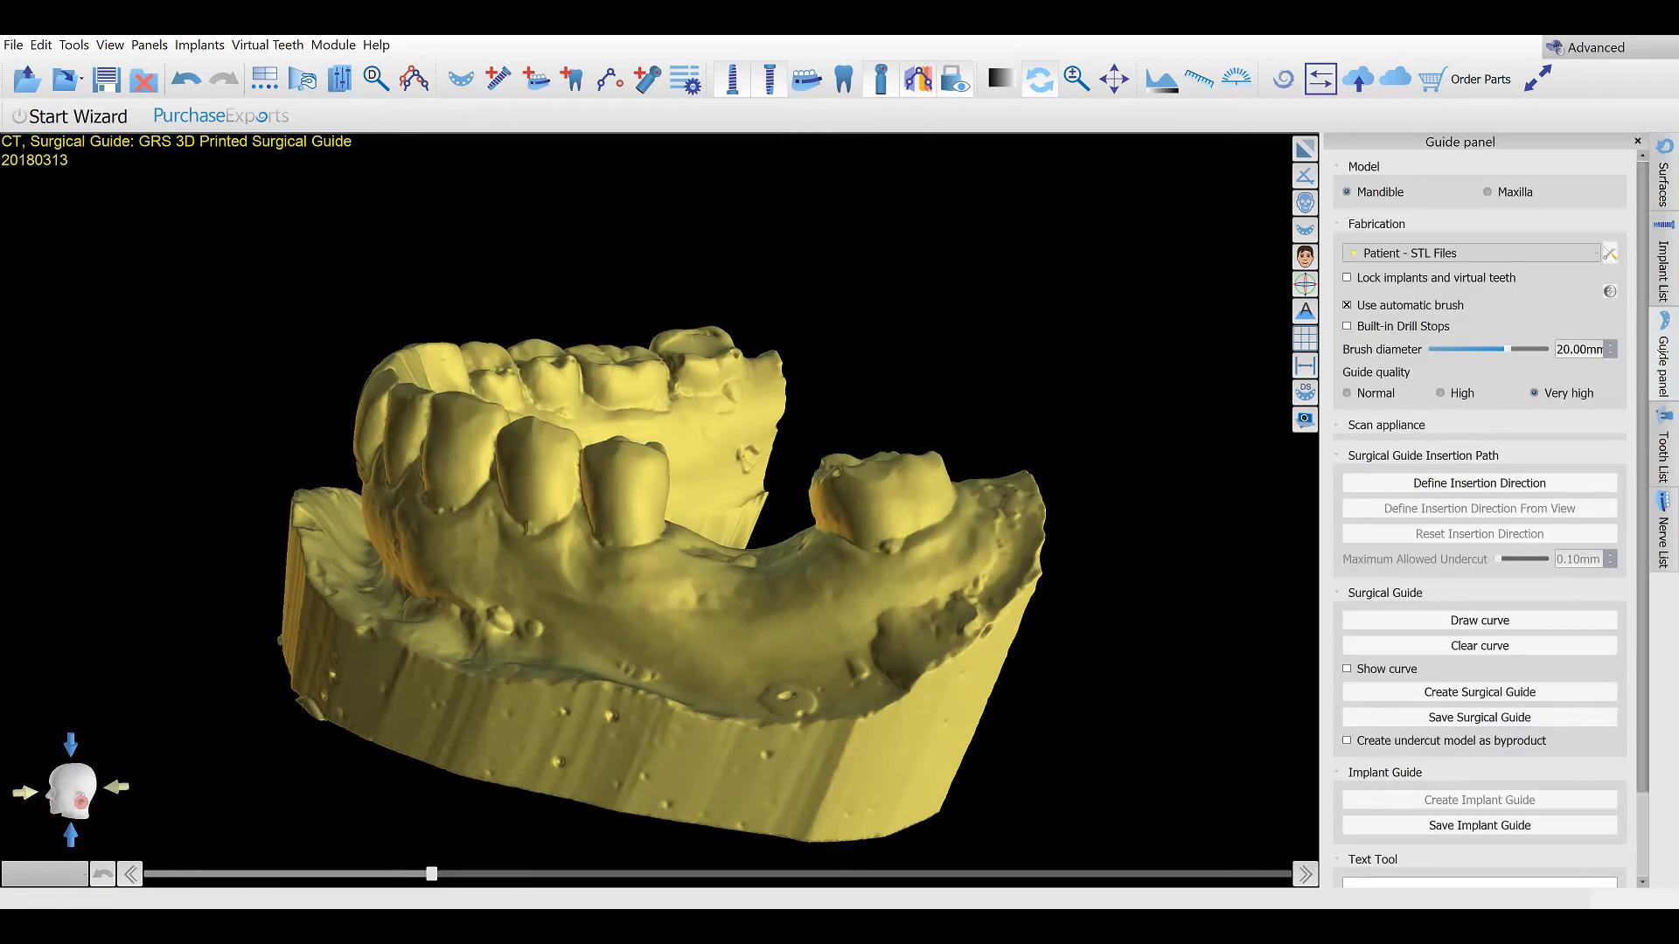
{"action": "left_click", "coordinate": [1480, 620]}
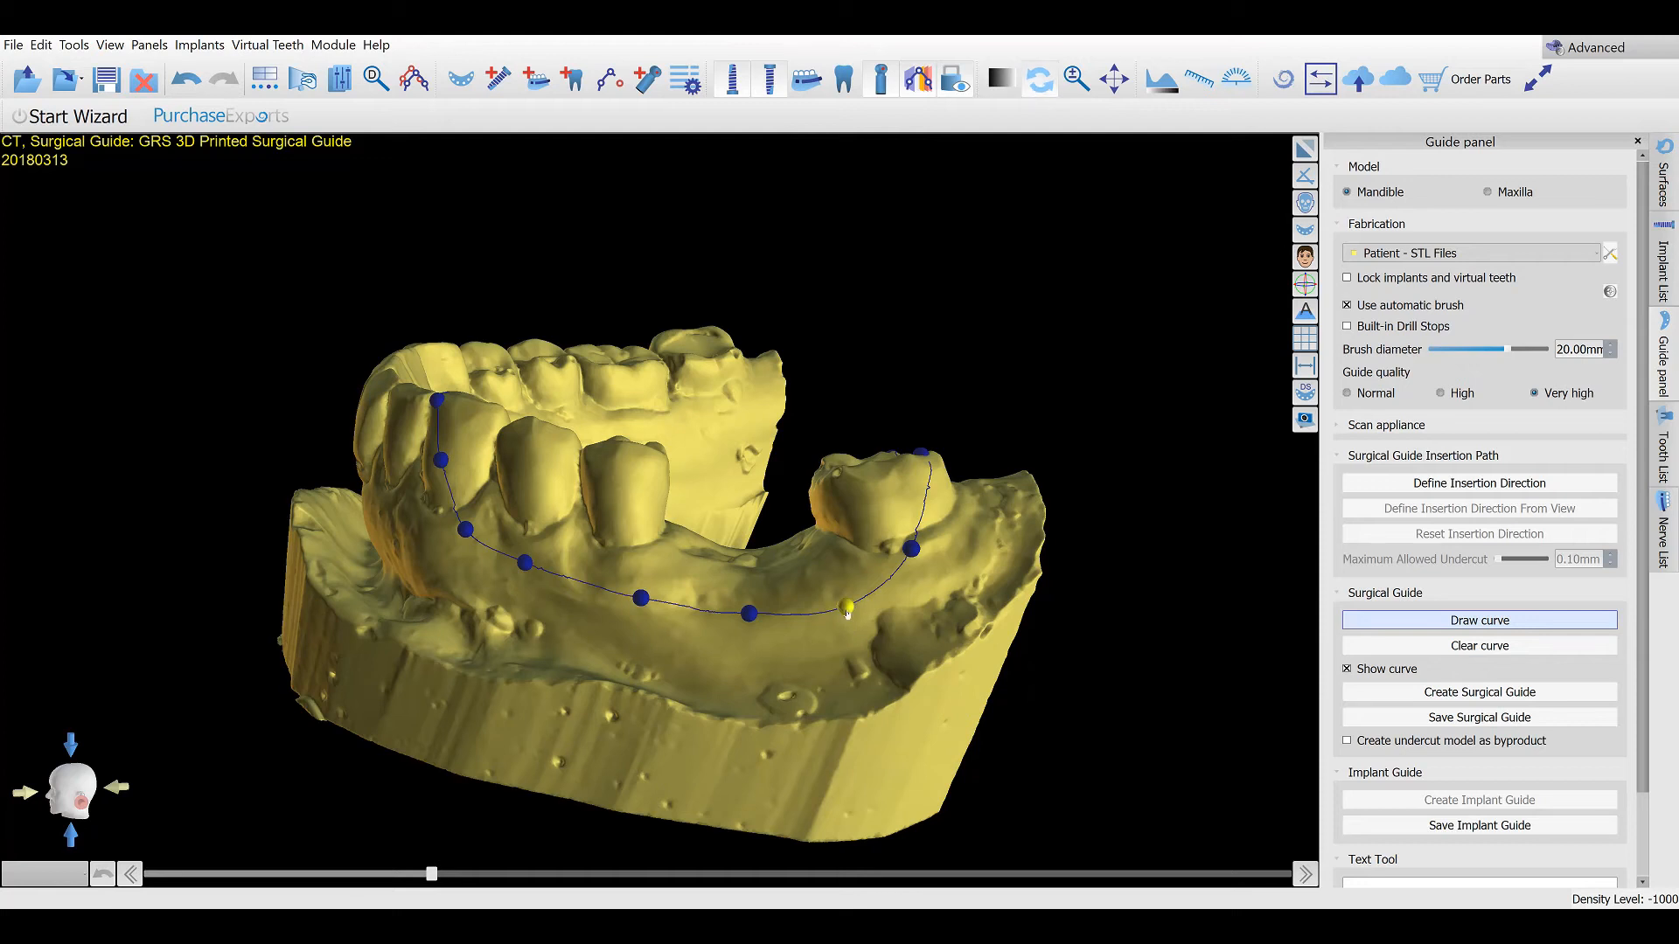
{"action": "left_click_drag", "start_coordinate": [846, 613], "coordinate": [841, 610]}
{"action": "left_click", "coordinate": [1369, 643]}
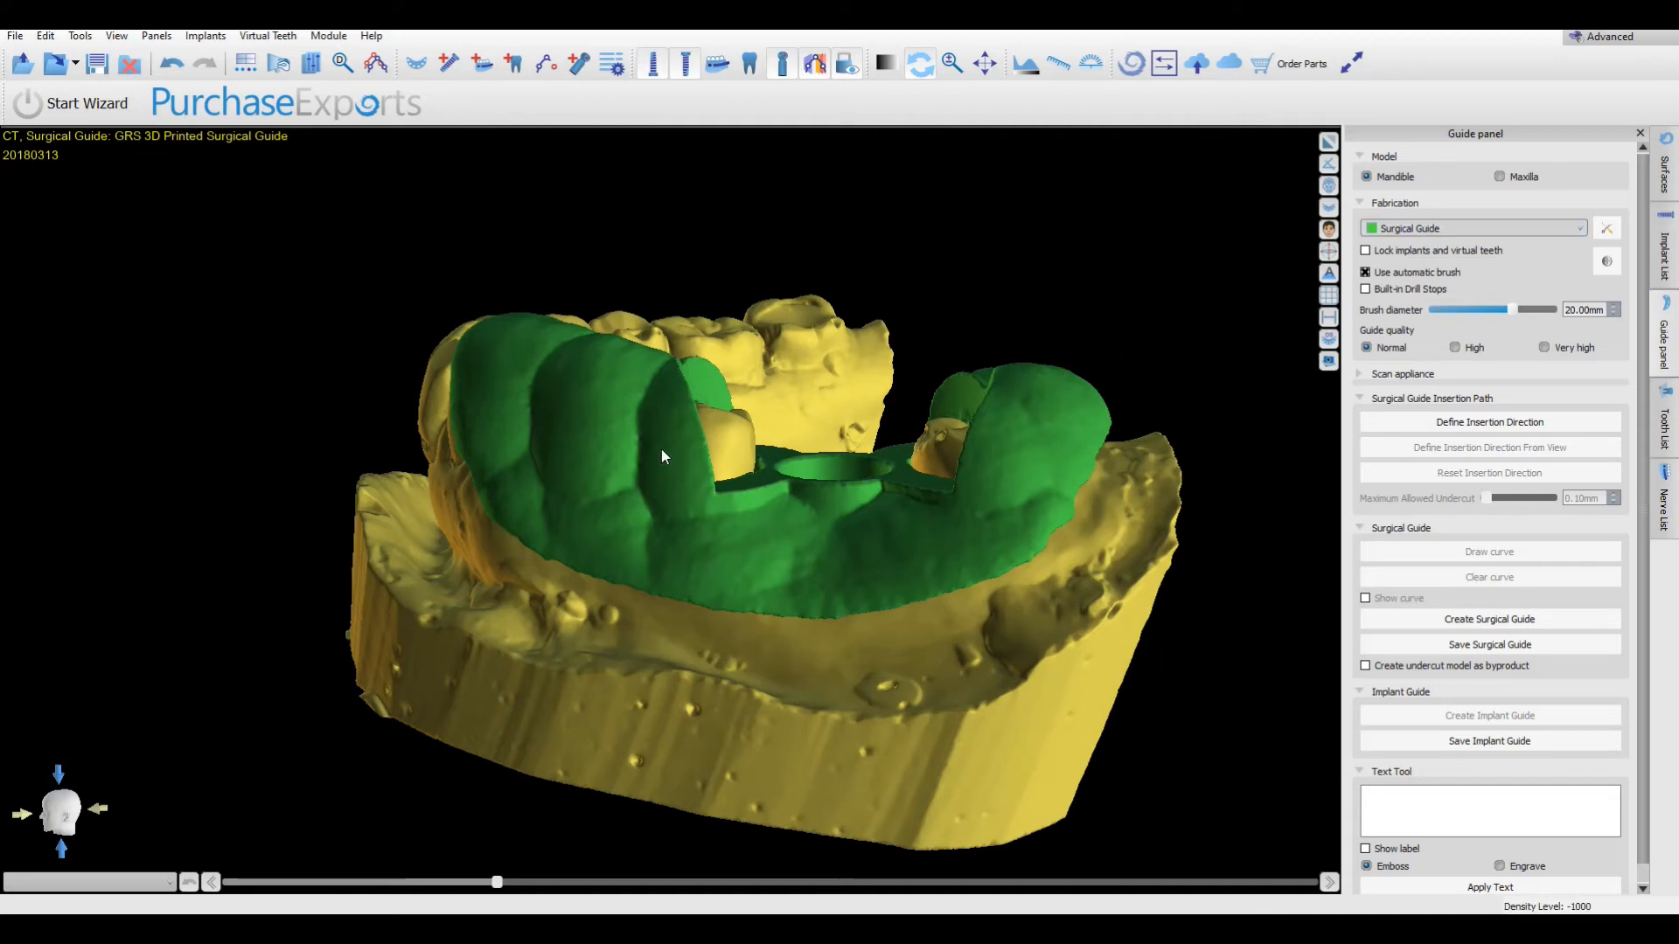
Add a window to the surgical guide on the buccal side over the front teeth
{"action": "right_click", "coordinate": [641, 459]}
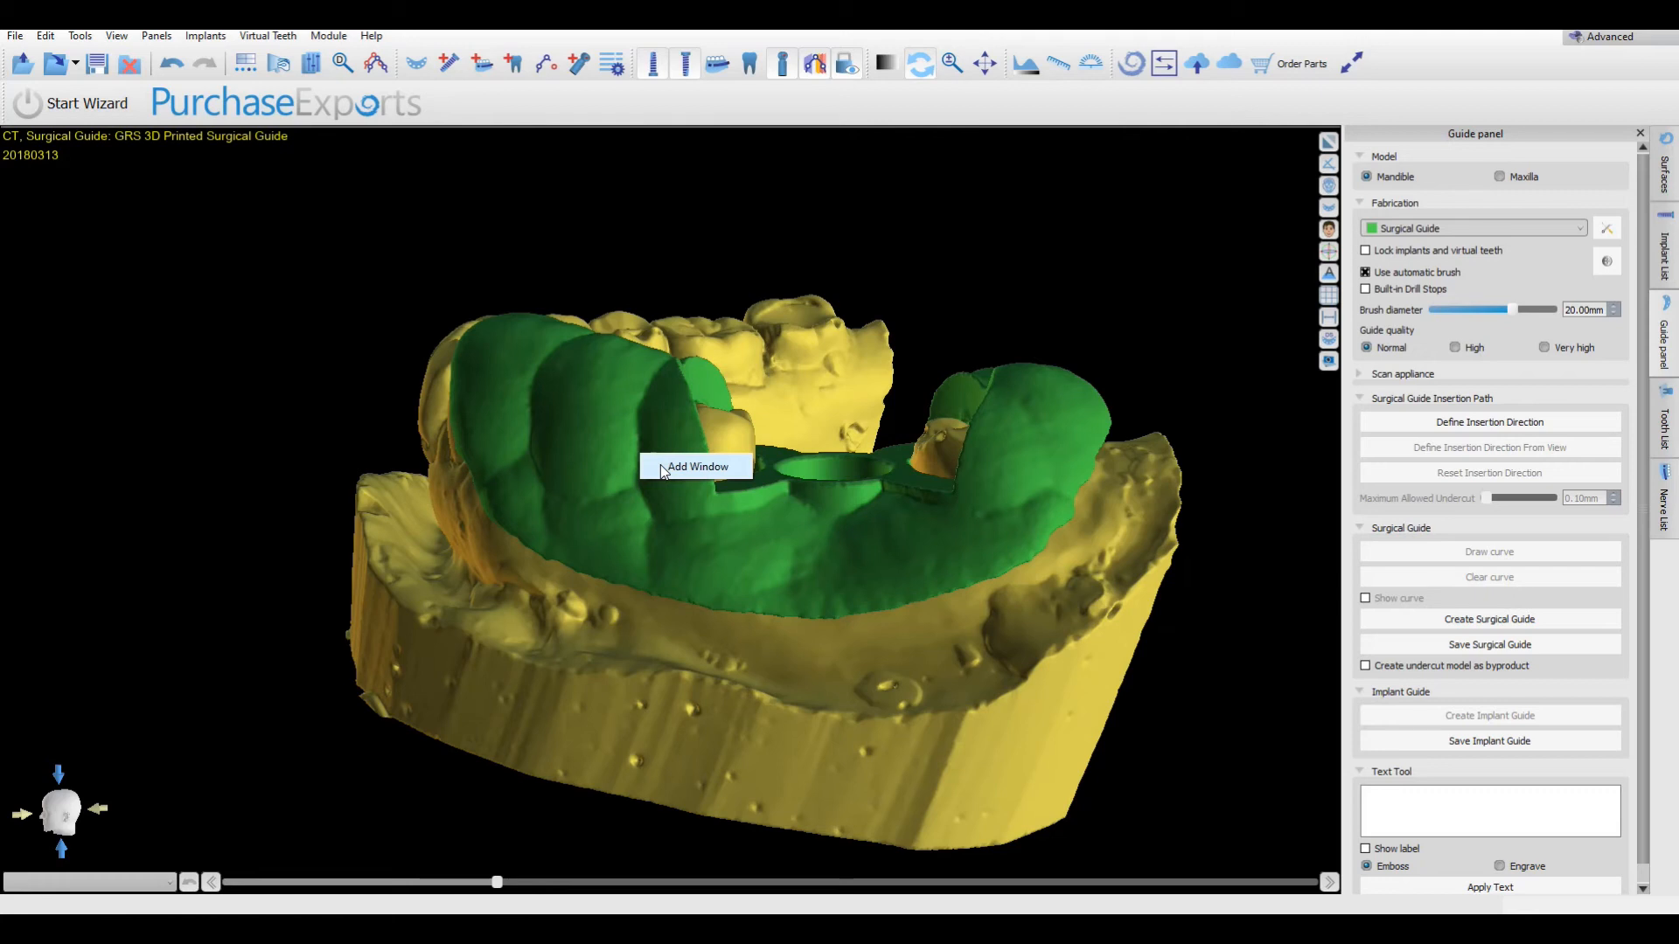
{"action": "left_click", "coordinate": [662, 469]}
{"action": "left_click", "coordinate": [660, 466]}
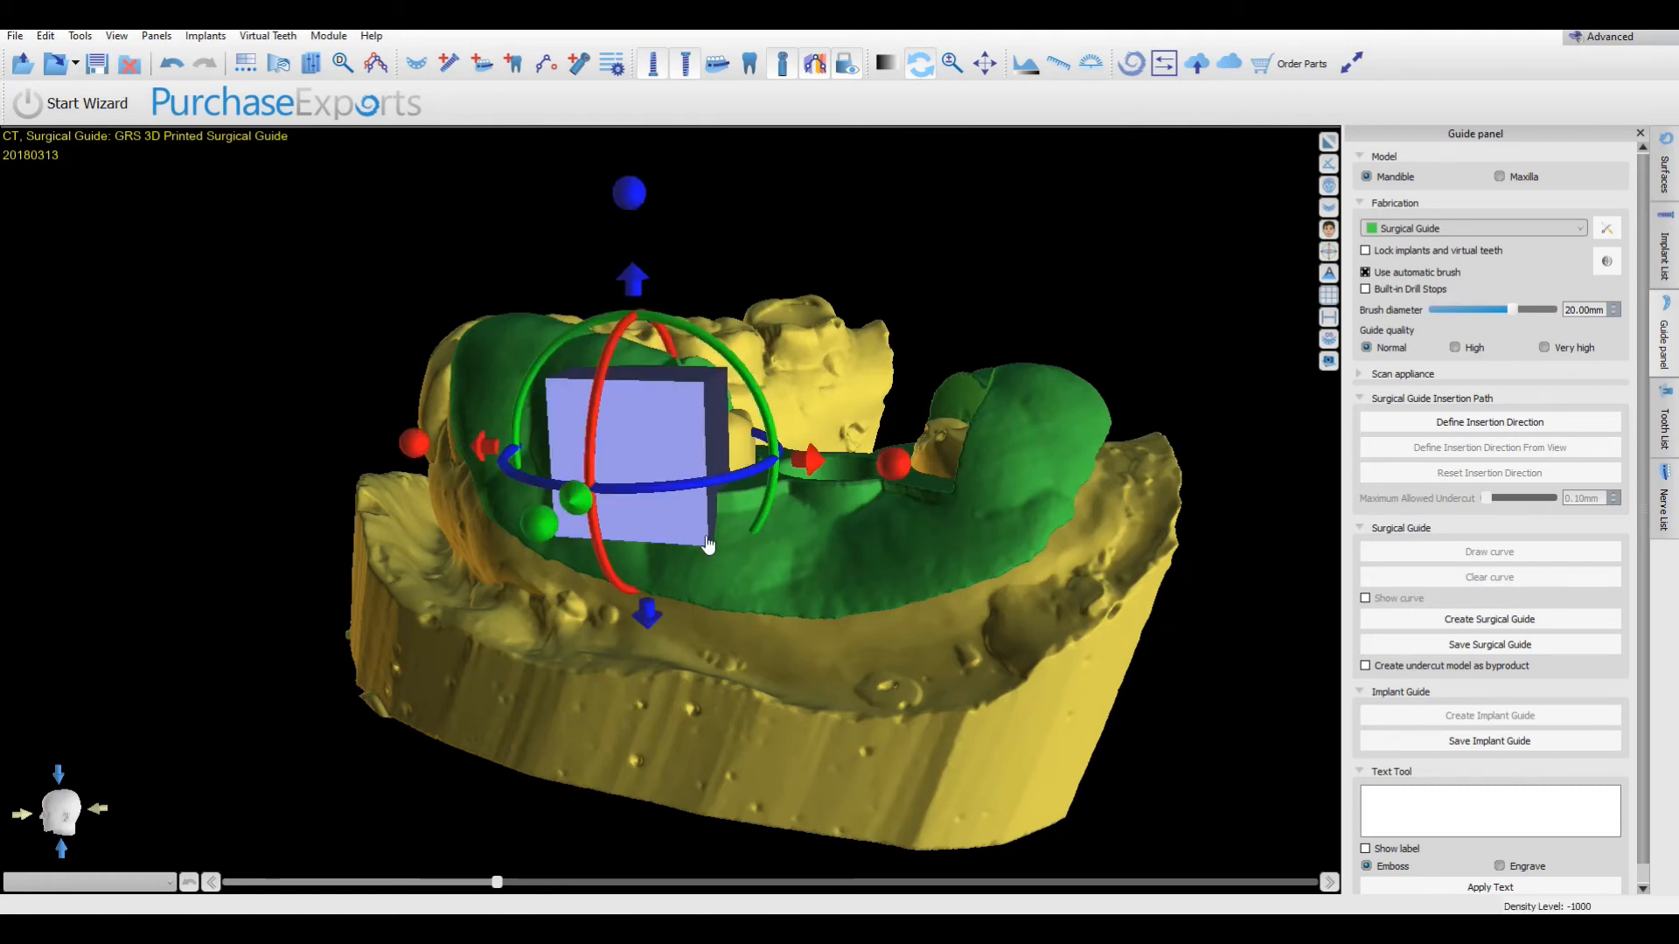
Raise the window box on the buccal side of the surgical guide and adjust its width over the teeth in front of the guide hole
{"action": "left_click_drag", "start_coordinate": [643, 417], "coordinate": [643, 384]}
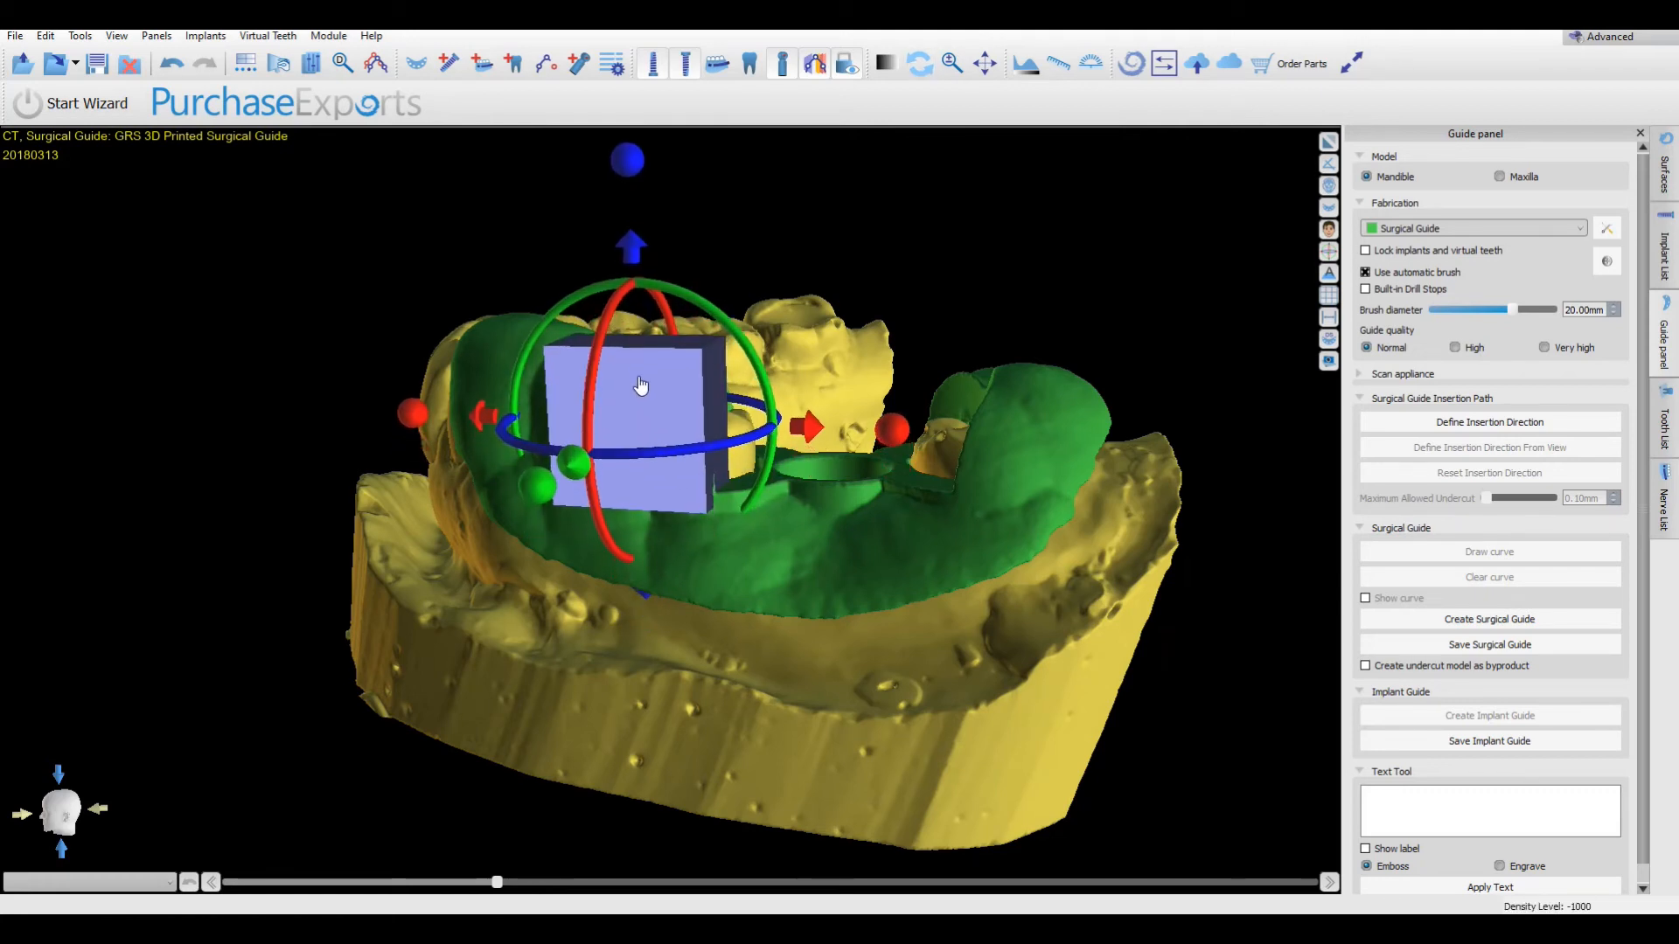
{"action": "left_click_drag", "start_coordinate": [906, 430], "coordinate": [929, 433]}
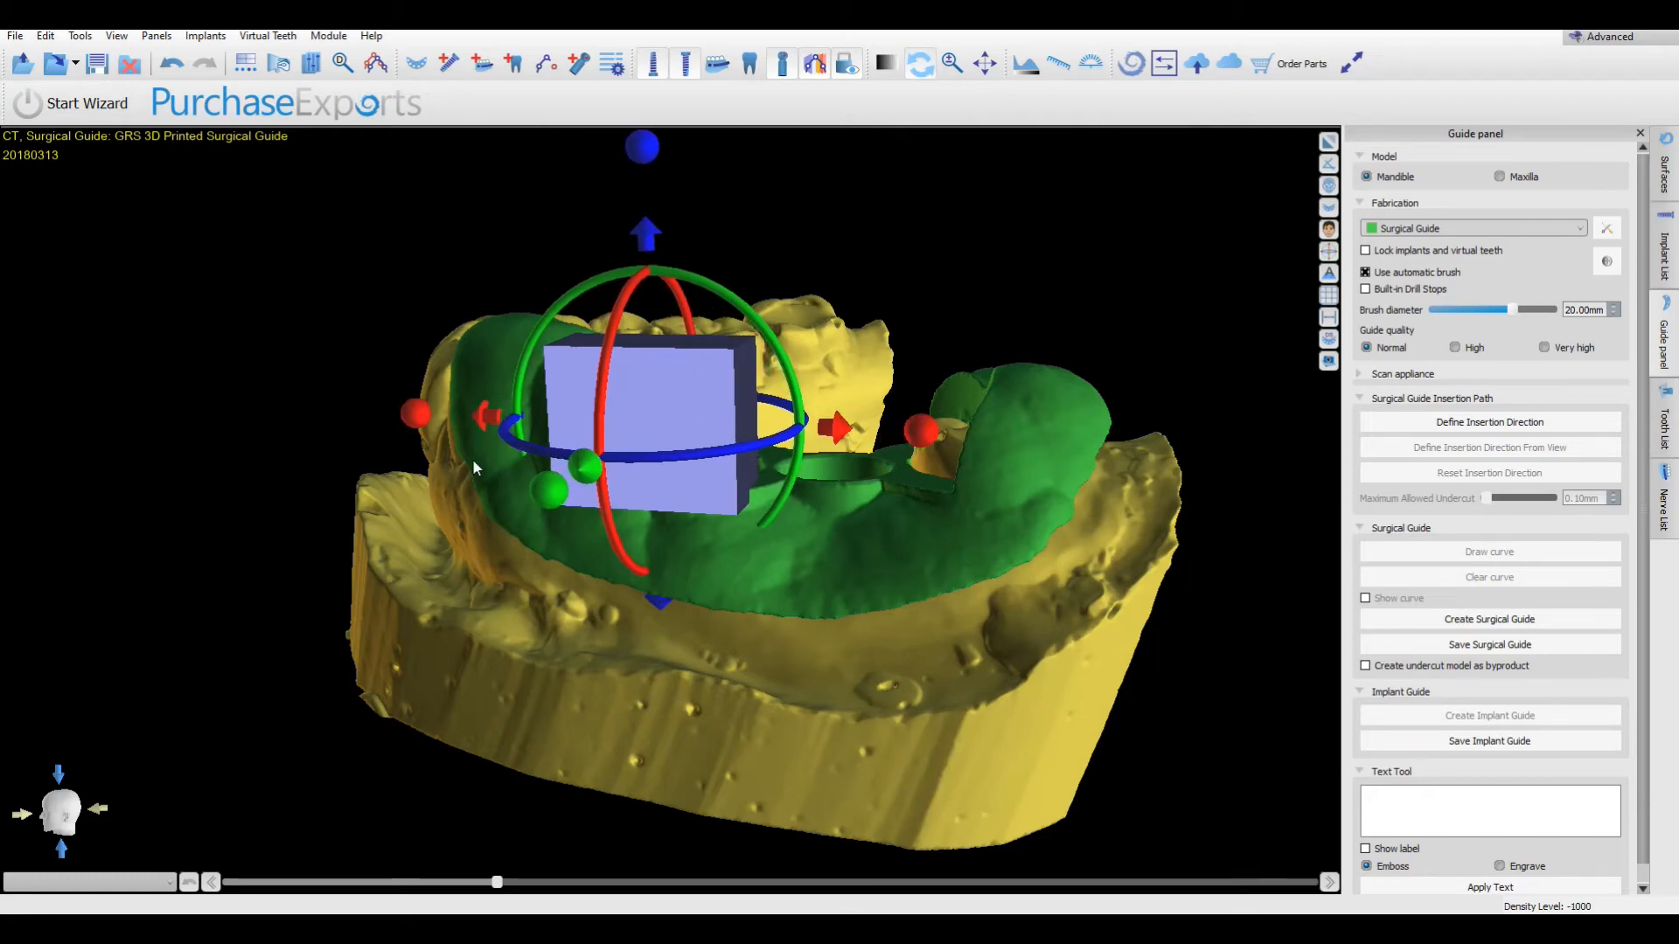
{"action": "left_click_drag", "start_coordinate": [464, 512], "coordinate": [479, 663]}
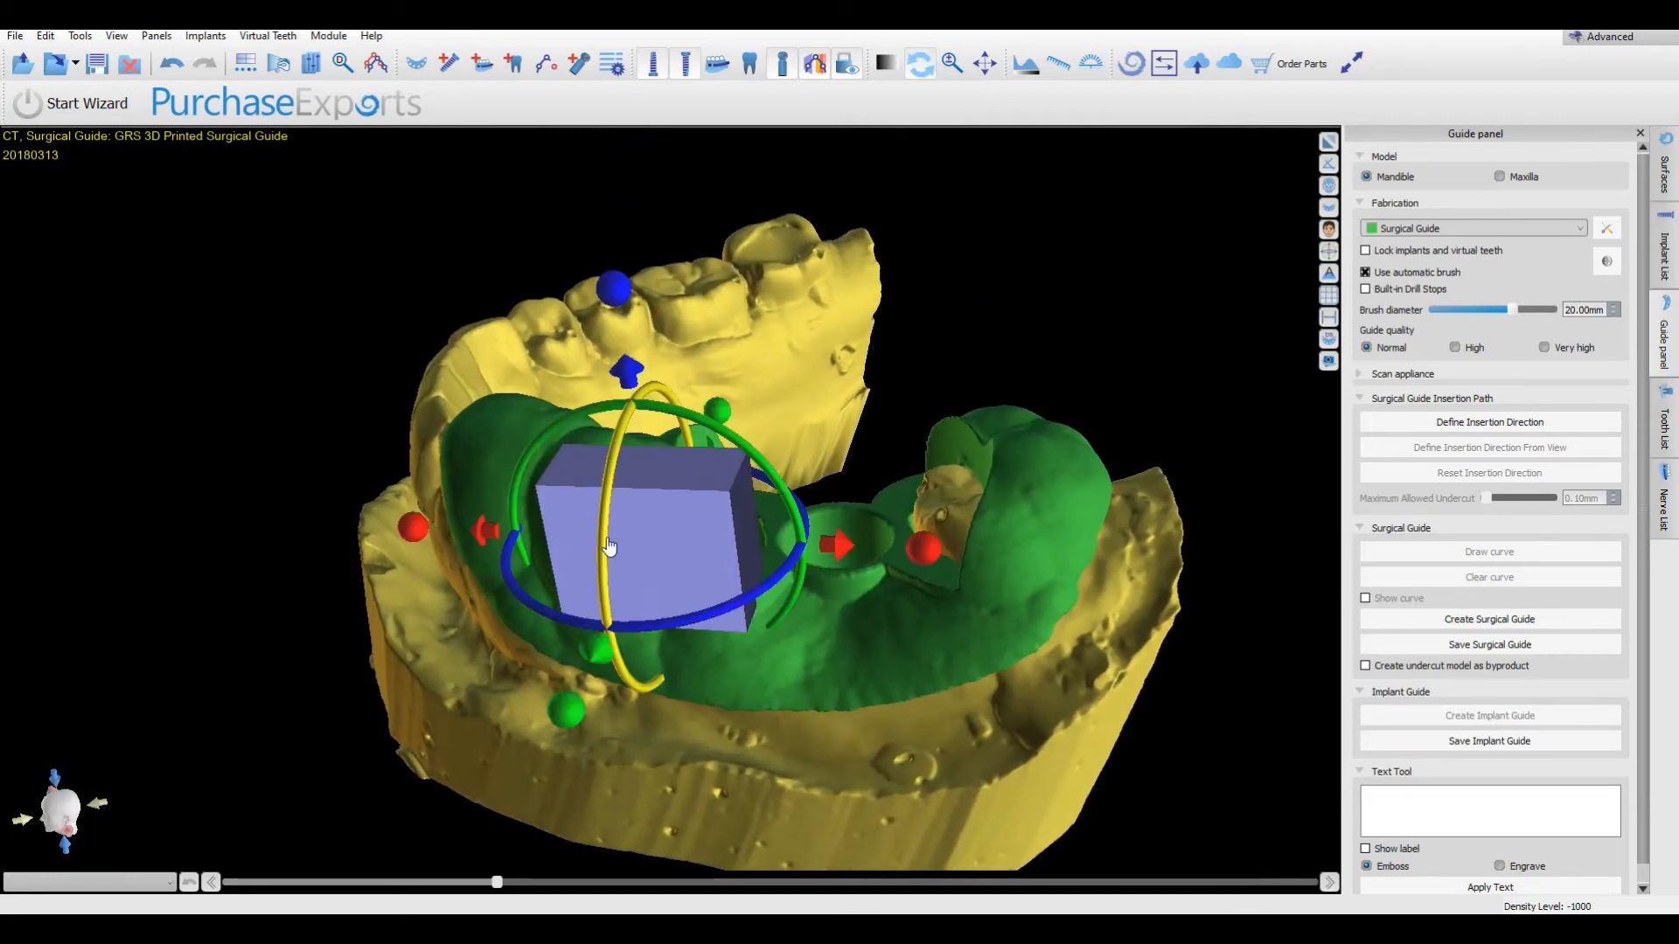
{"action": "left_click_drag", "start_coordinate": [415, 528], "coordinate": [479, 521]}
{"action": "scroll", "coordinate": [1002, 401], "scroll_direction": "down", "scroll_amount": 3}
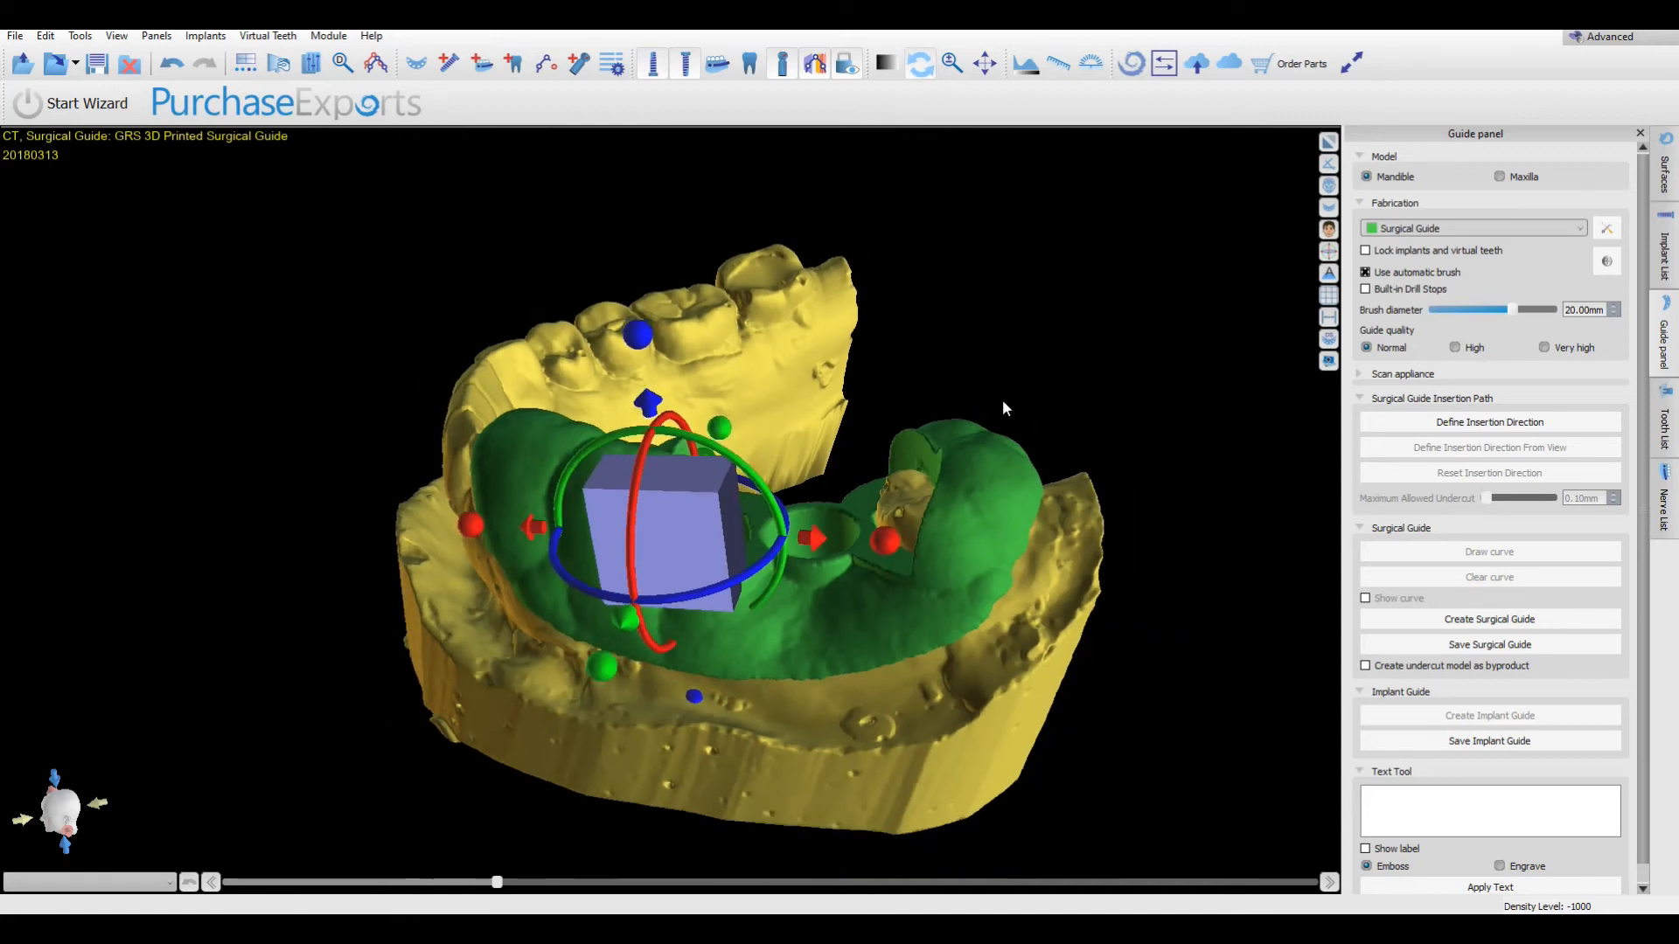
Increase the window box's transparency by 25% and adjust its depth through the surgical guide
{"action": "left_click_drag", "start_coordinate": [970, 433], "coordinate": [700, 552]}
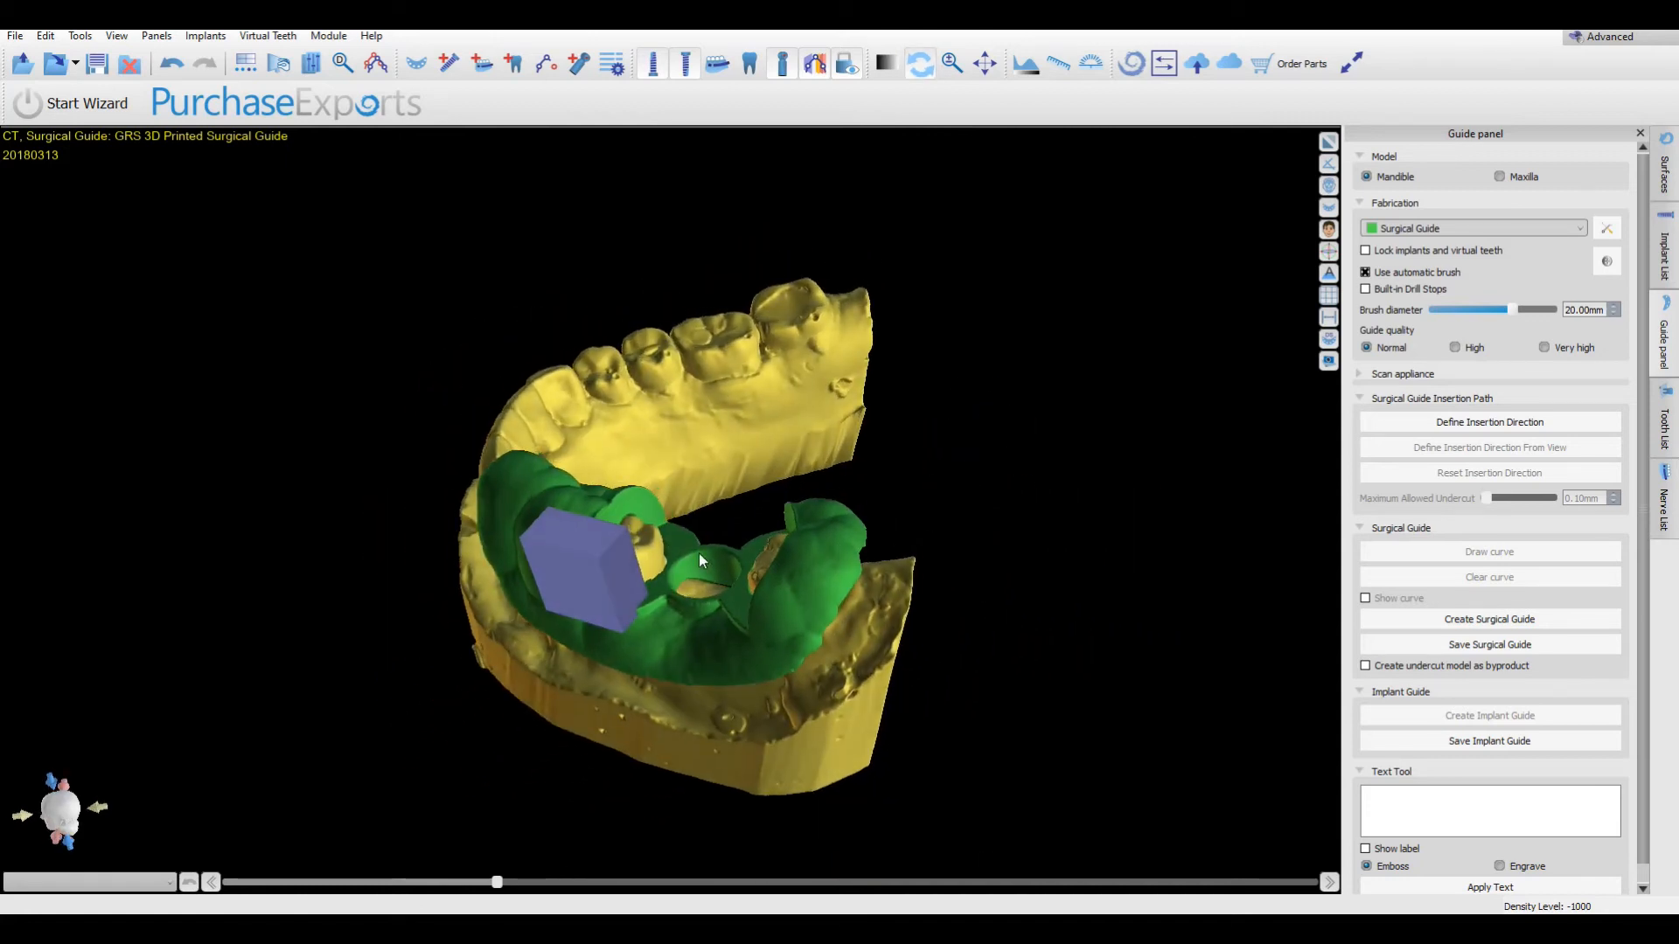
{"action": "right_click", "coordinate": [597, 560]}
{"action": "left_click", "coordinate": [643, 653]}
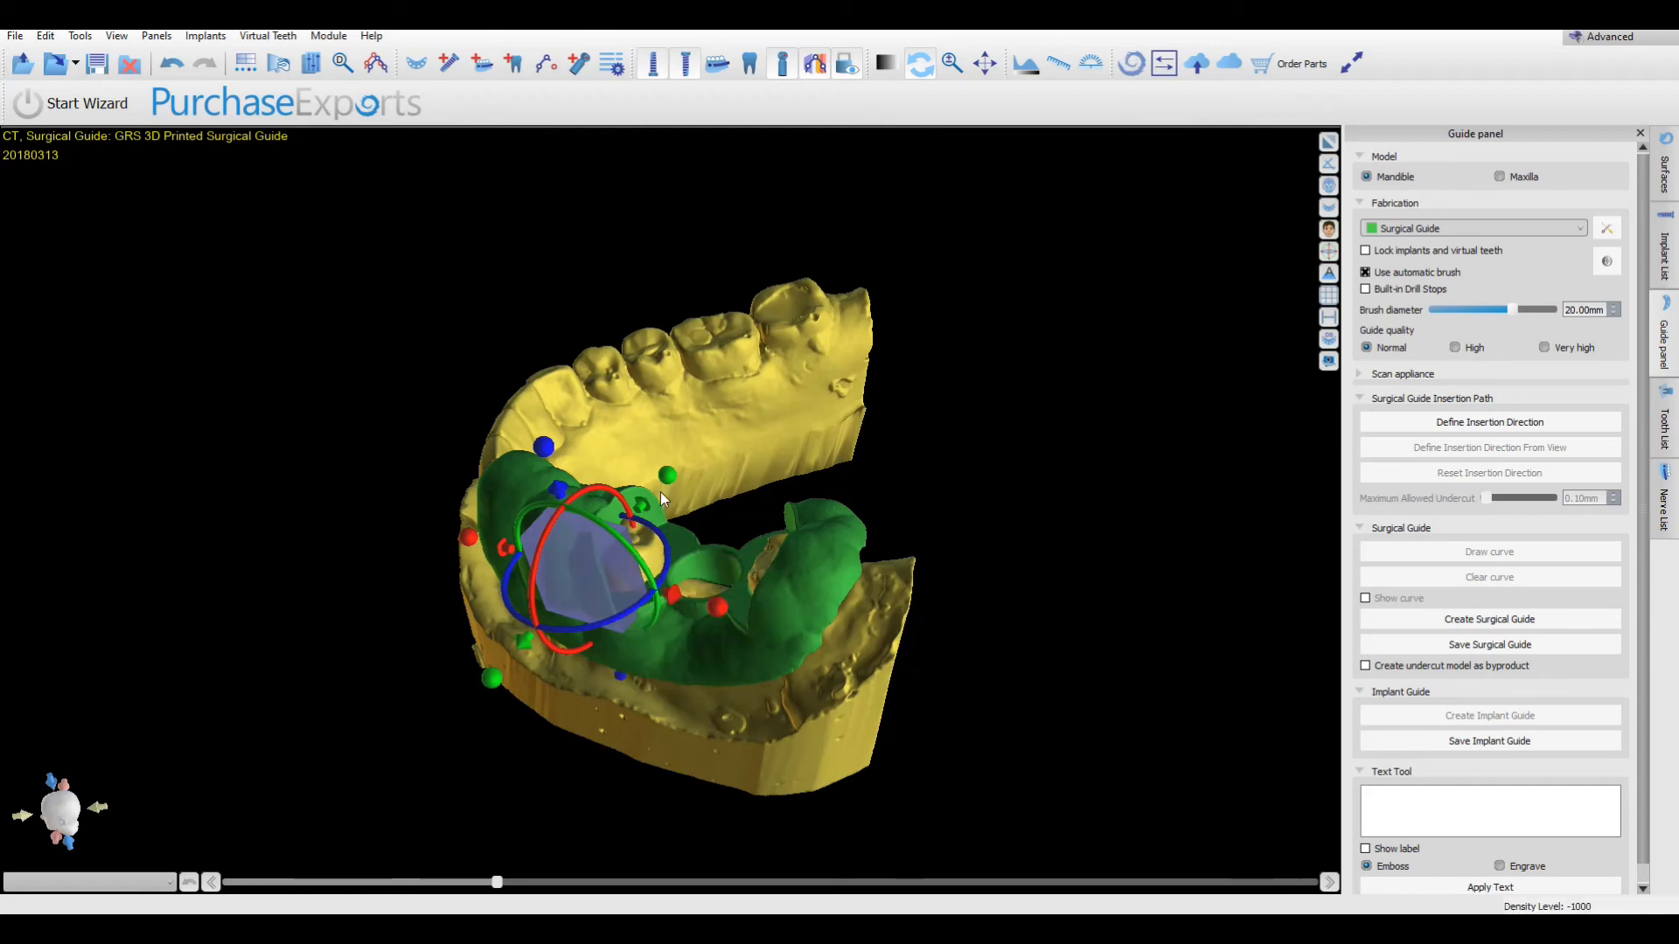
{"action": "left_click_drag", "start_coordinate": [671, 480], "coordinate": [665, 673]}
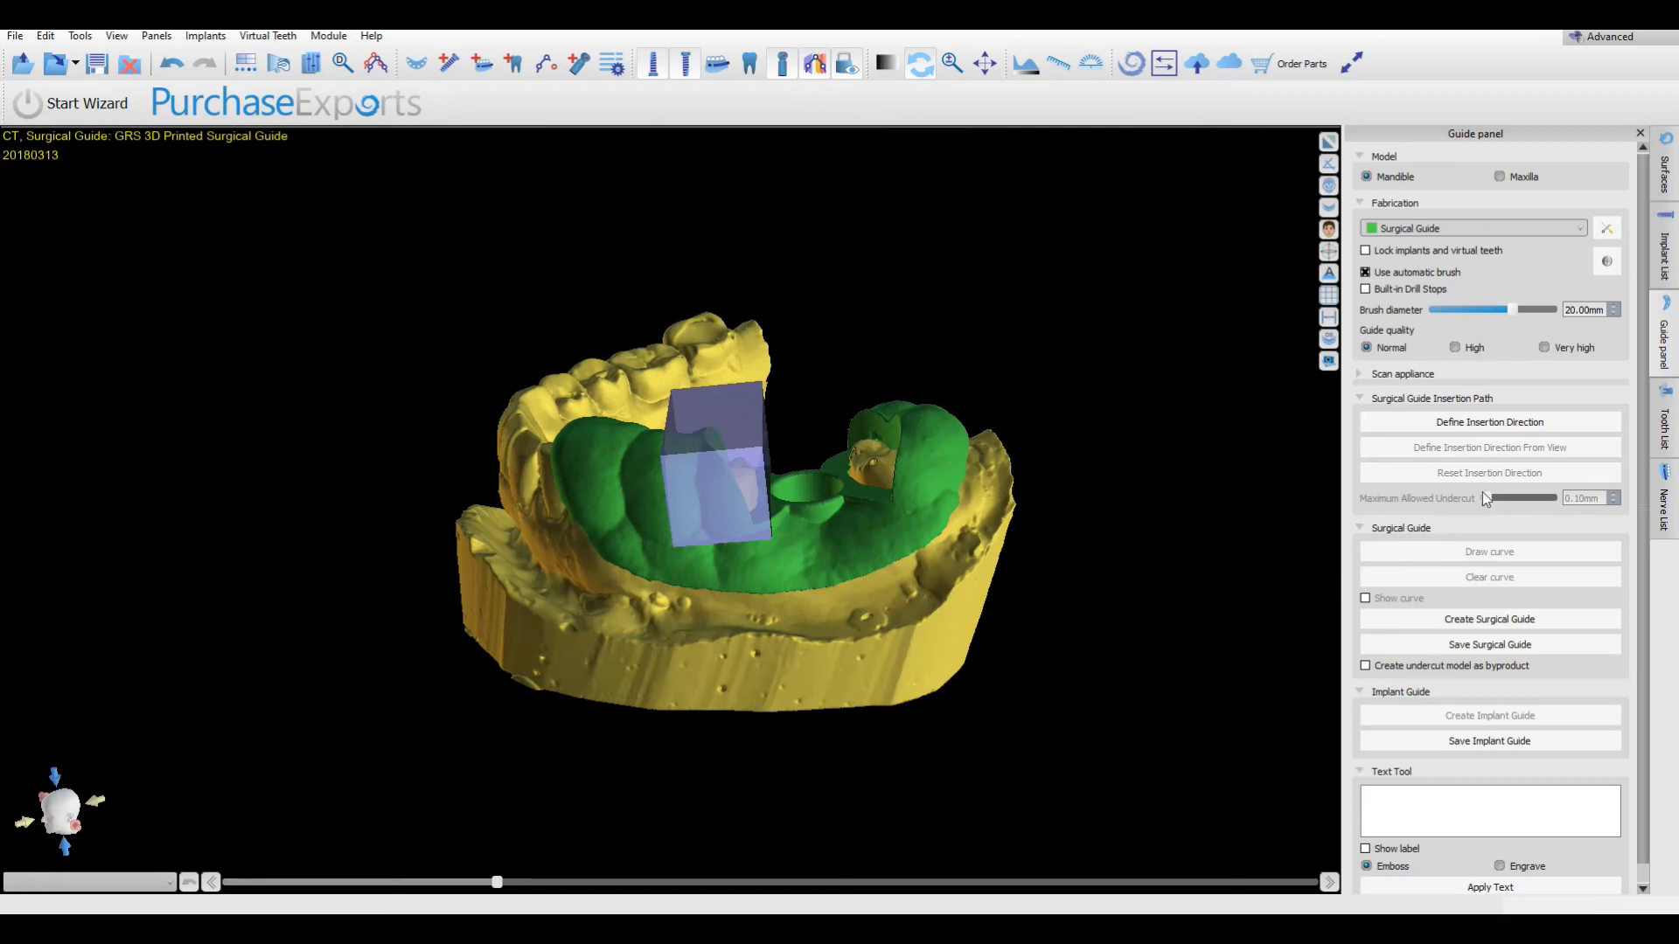
Show the guide tube of implant ISQ4810 and create a new surgical guide with the window cut out
{"action": "left_click", "coordinate": [1664, 256]}
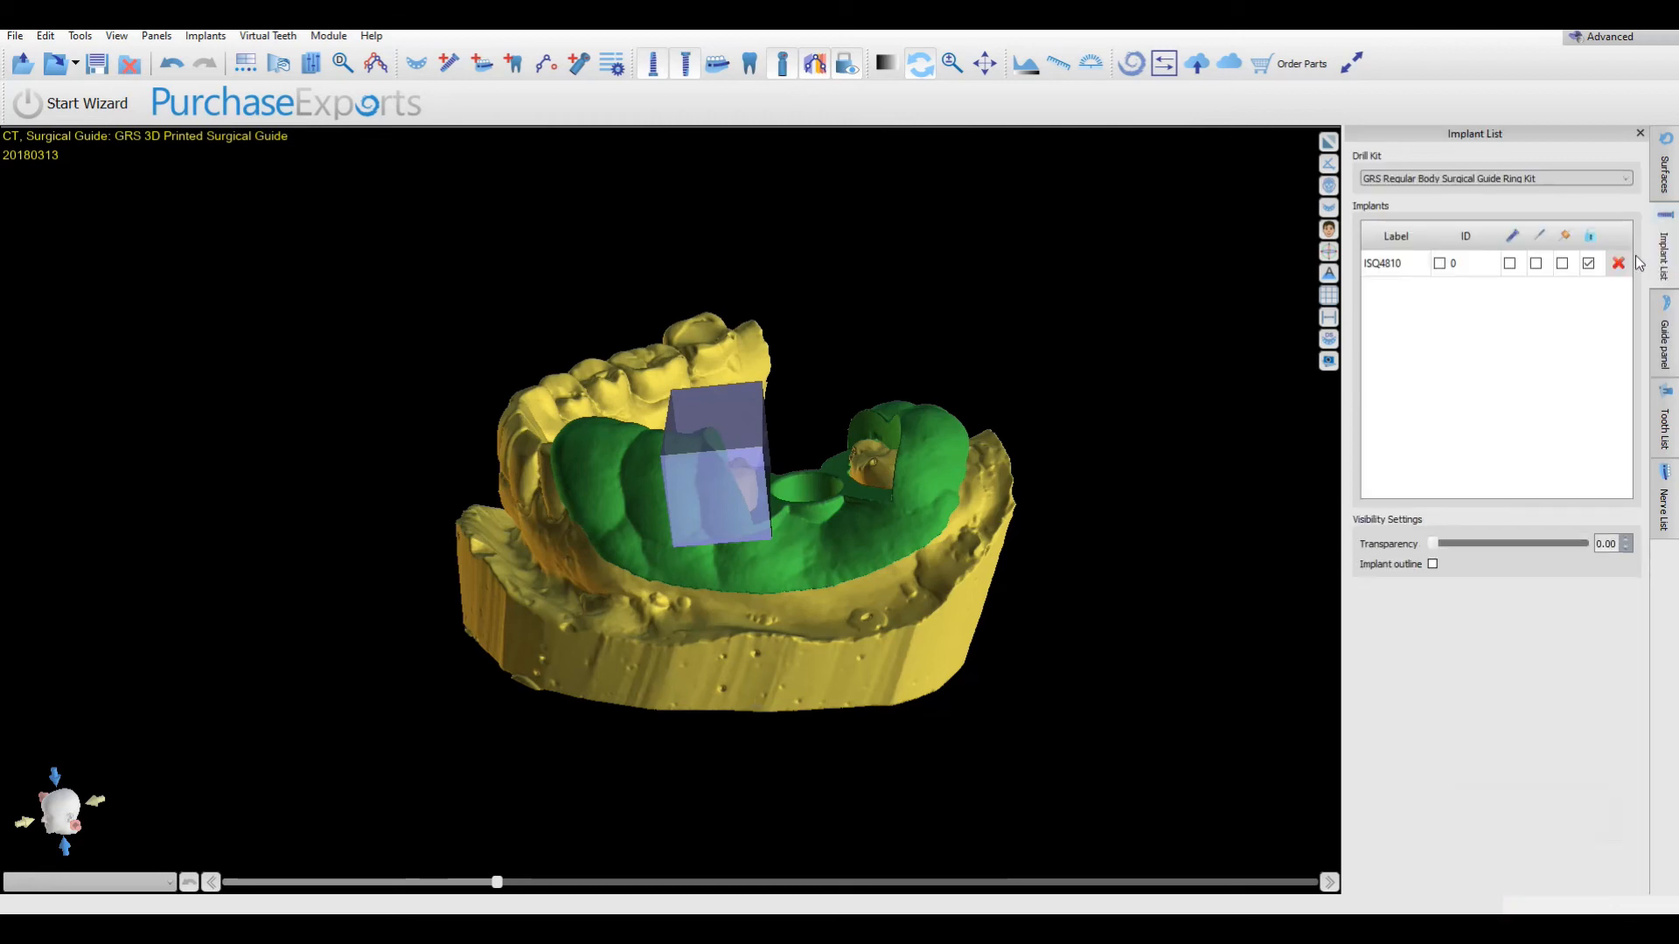
{"action": "left_click", "coordinate": [1562, 263]}
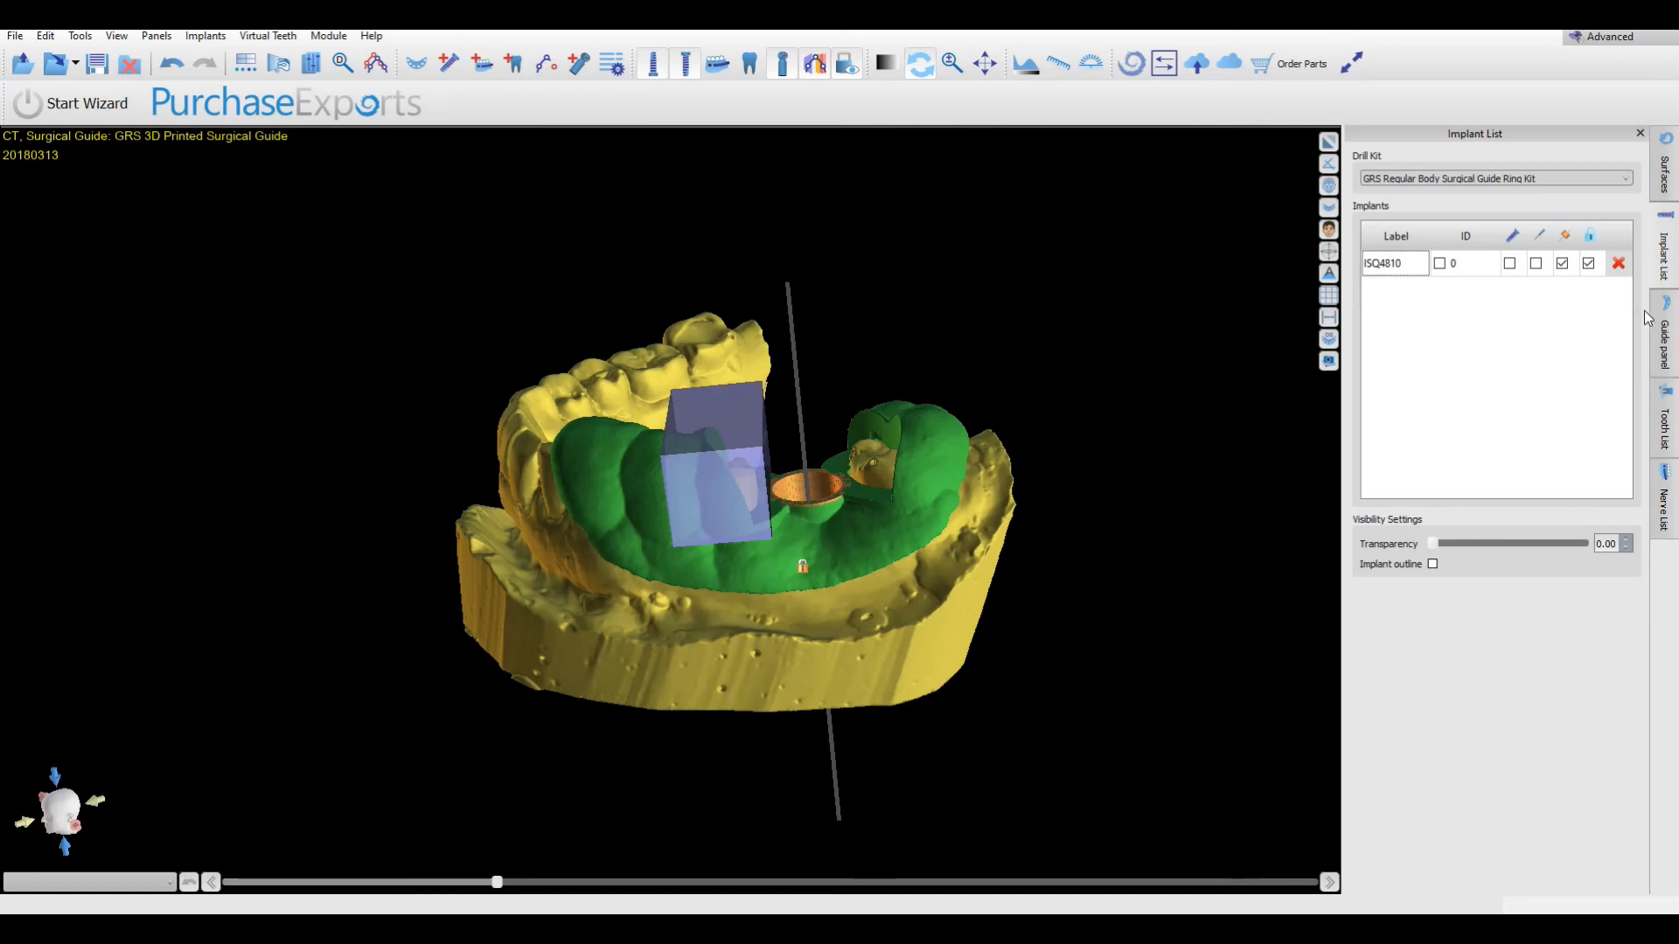
{"action": "left_click", "coordinate": [1665, 332]}
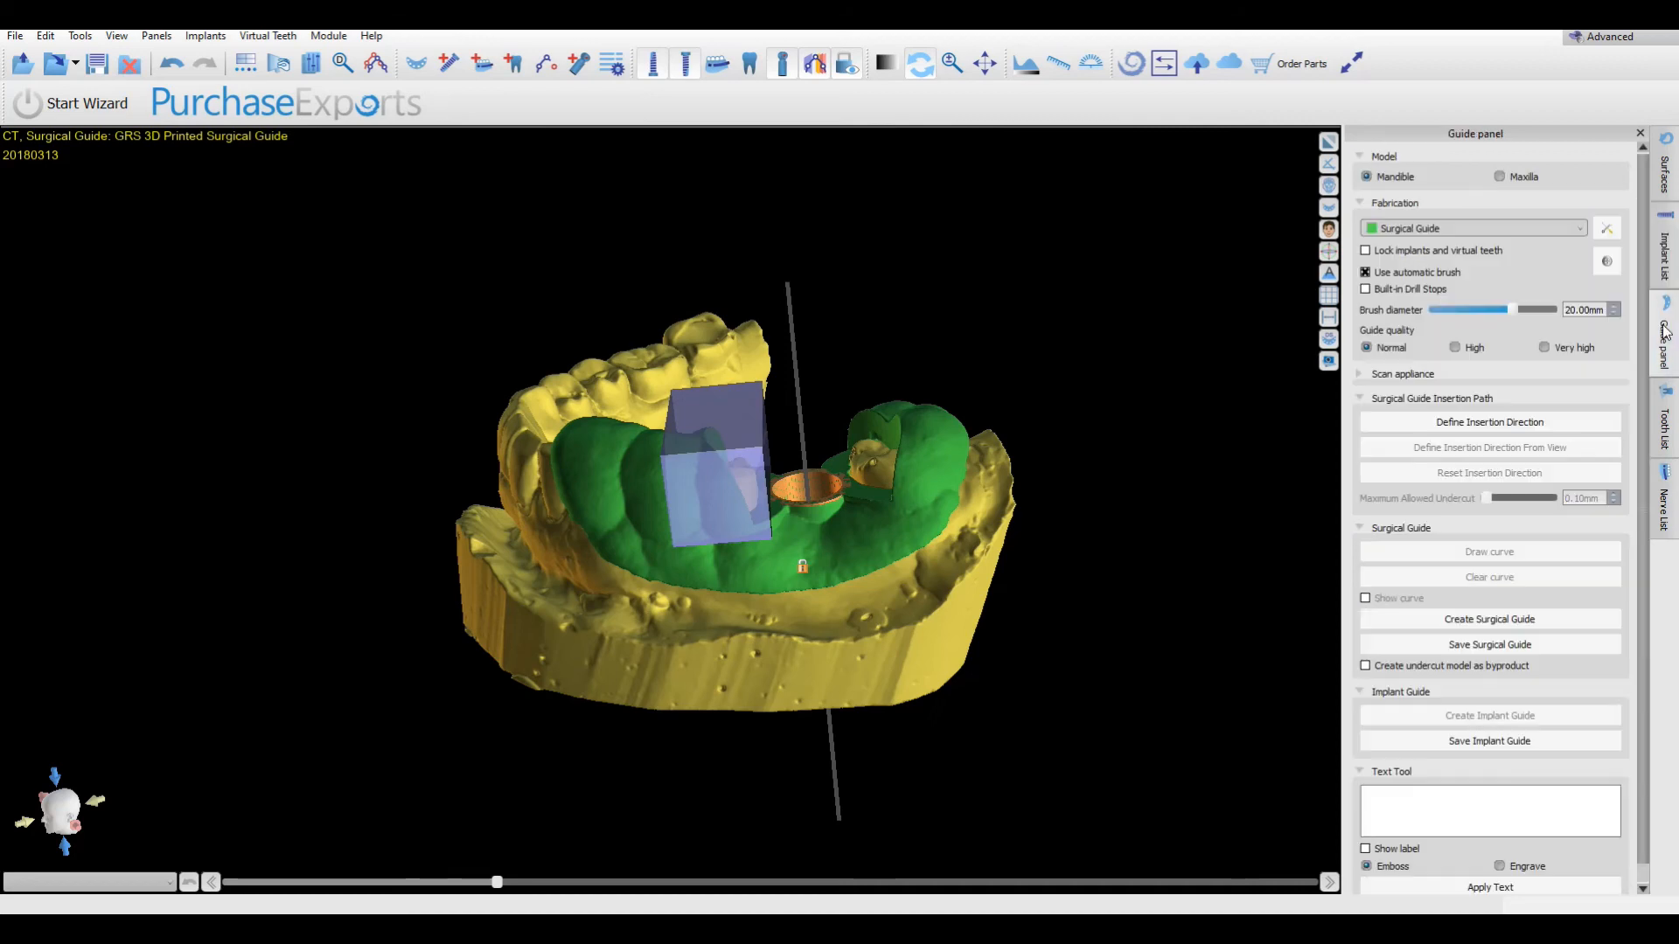
{"action": "left_click", "coordinate": [1486, 619]}
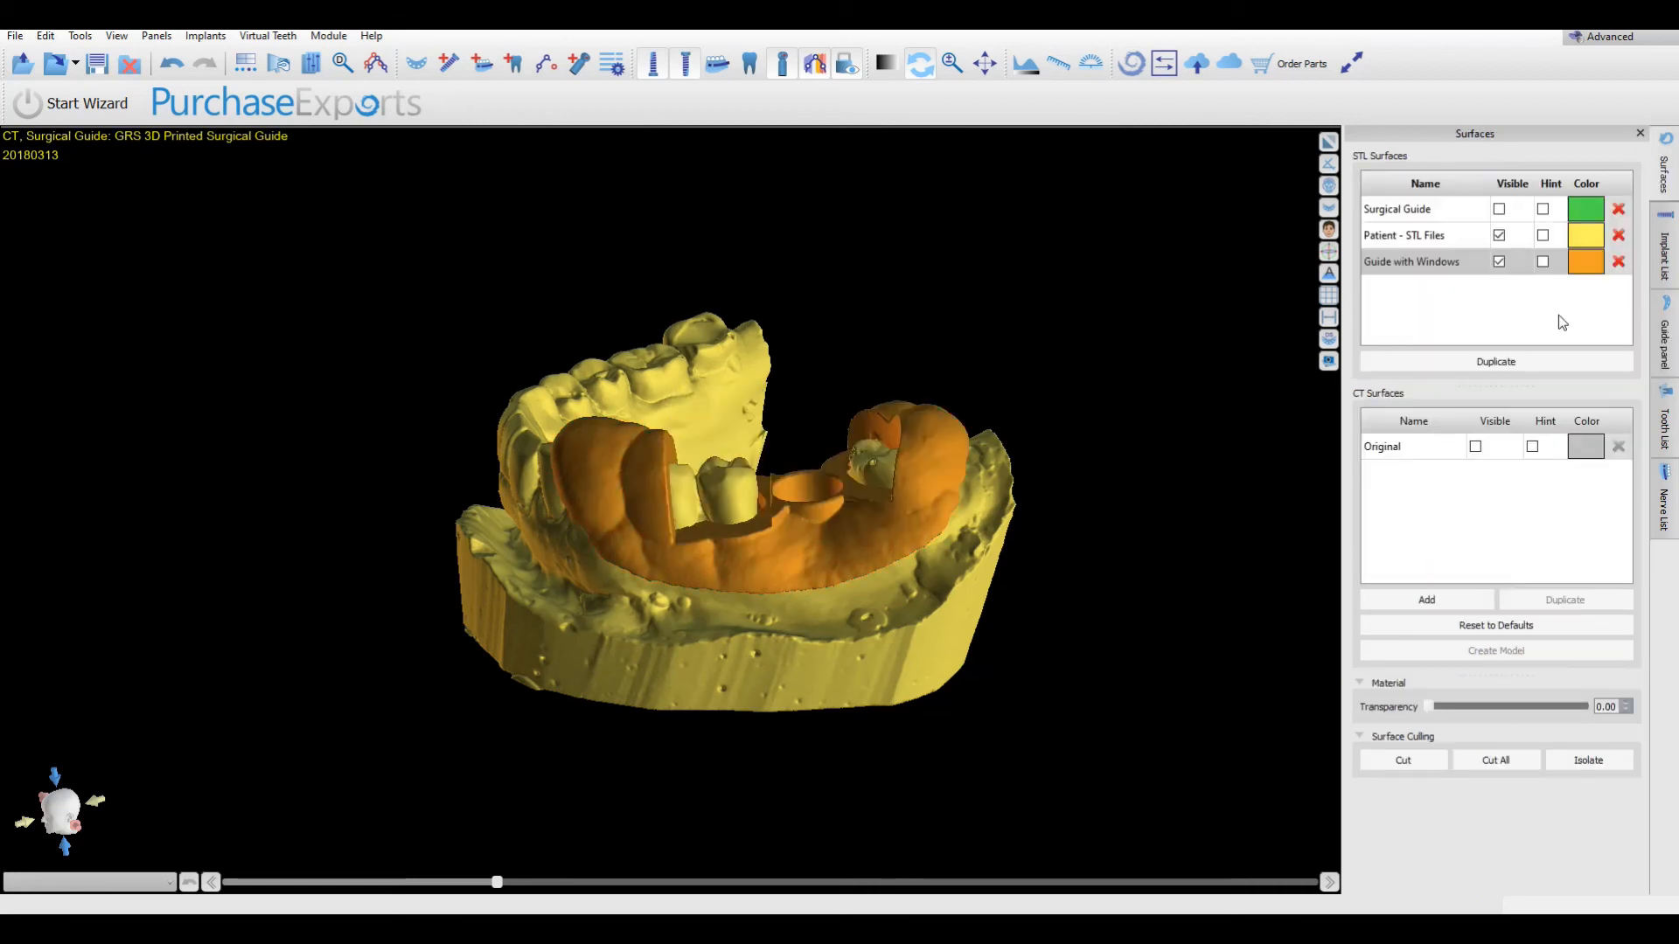
Hide the Patient - STL Files surface and examine the Guide with Windows surface on its own
{"action": "left_click", "coordinate": [1498, 236]}
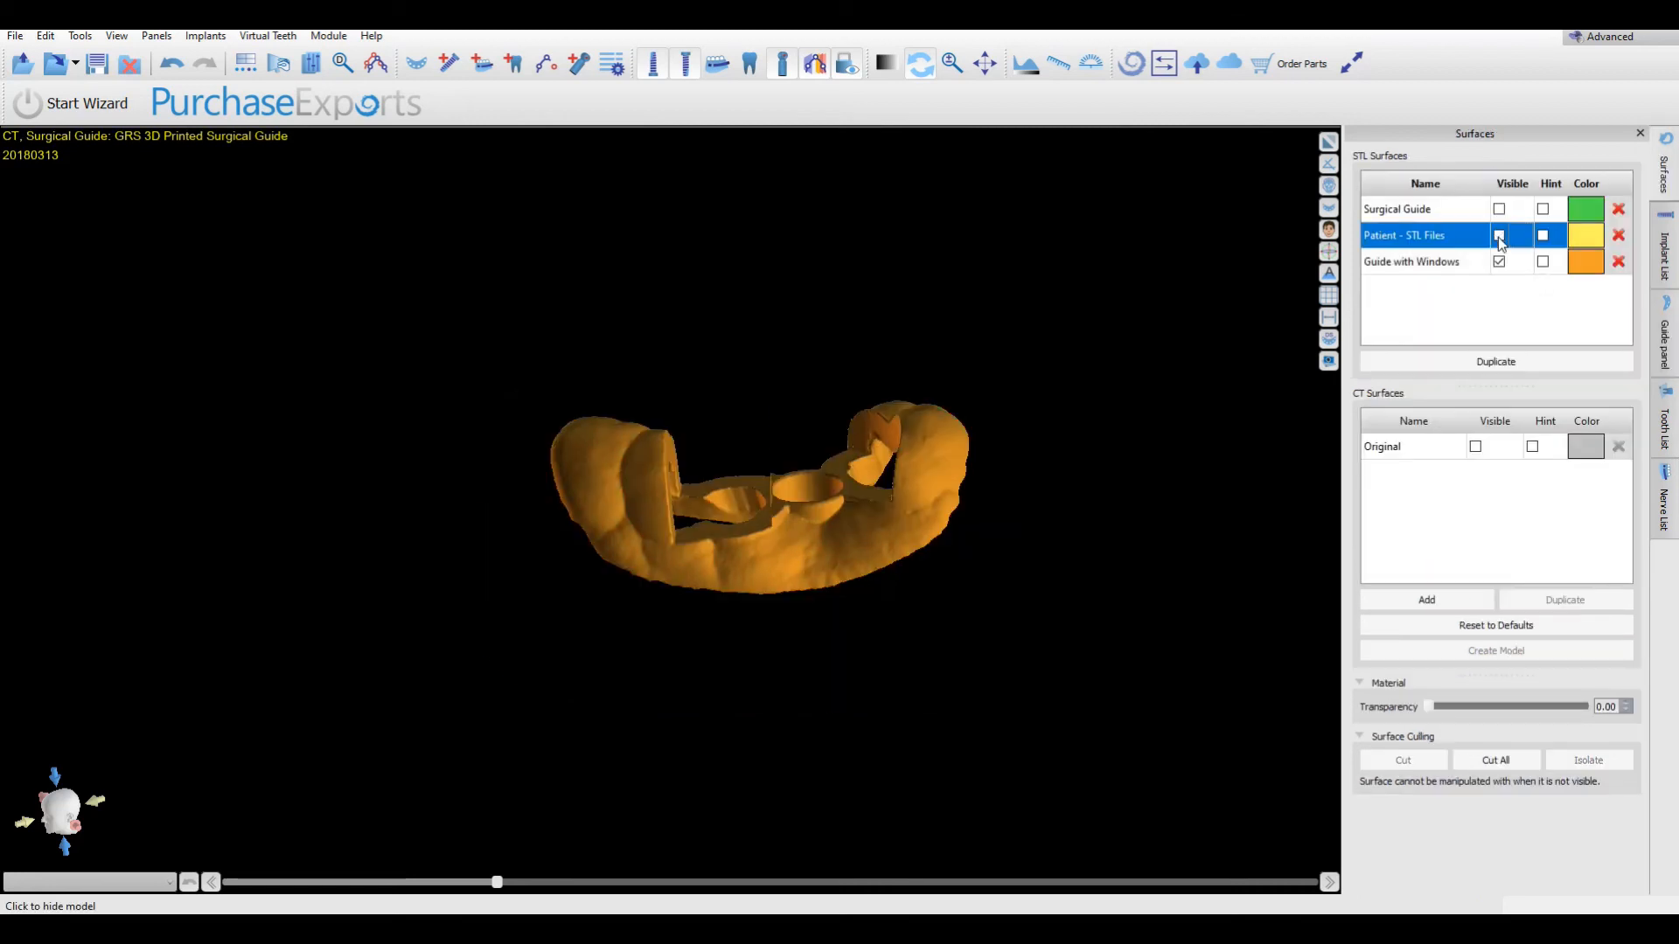
{"action": "left_click_drag", "start_coordinate": [764, 692], "coordinate": [586, 620]}
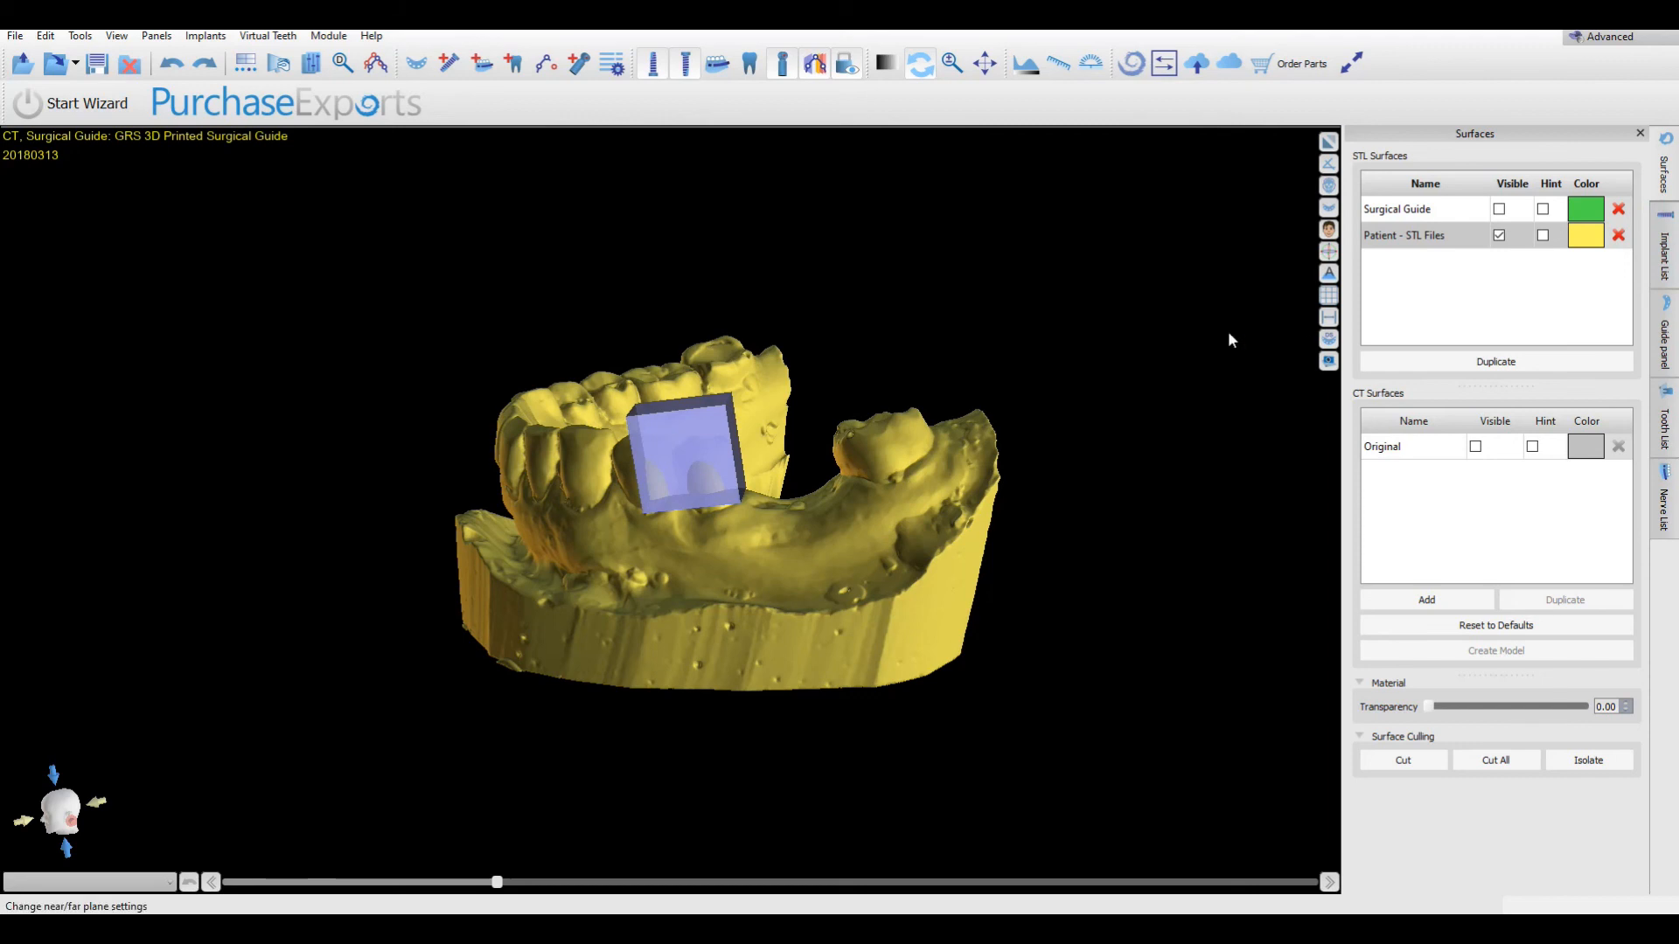
Remove the window box from the model and show the Surgical Guide surface
{"action": "left_click", "coordinate": [697, 454]}
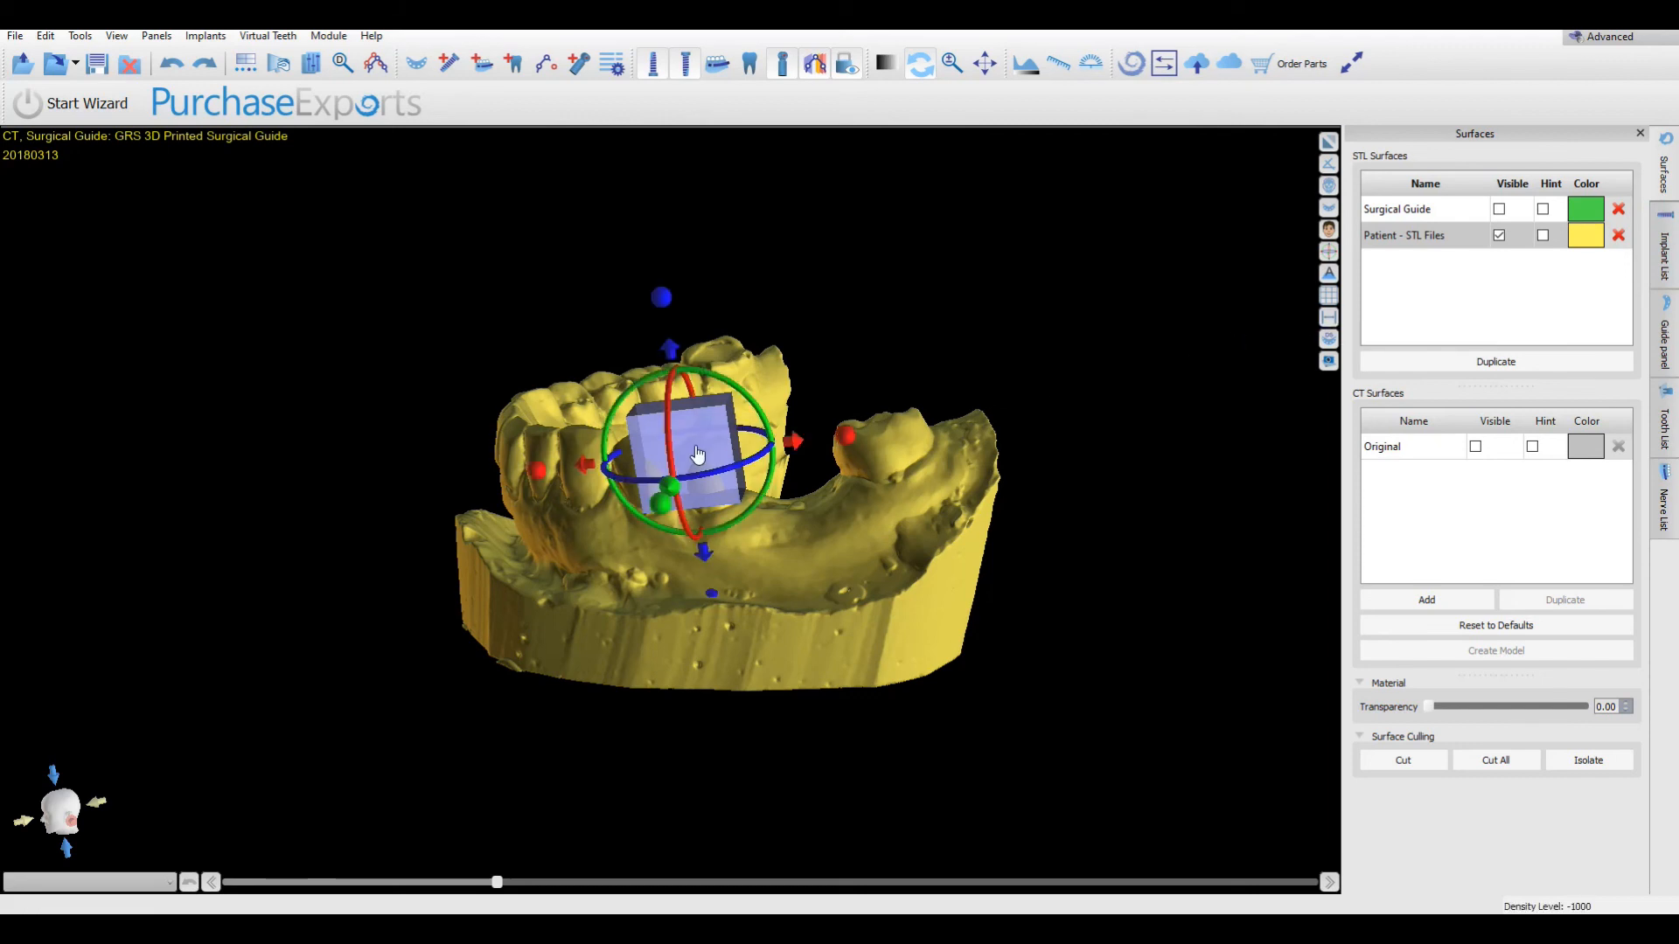
{"action": "right_click", "coordinate": [697, 454]}
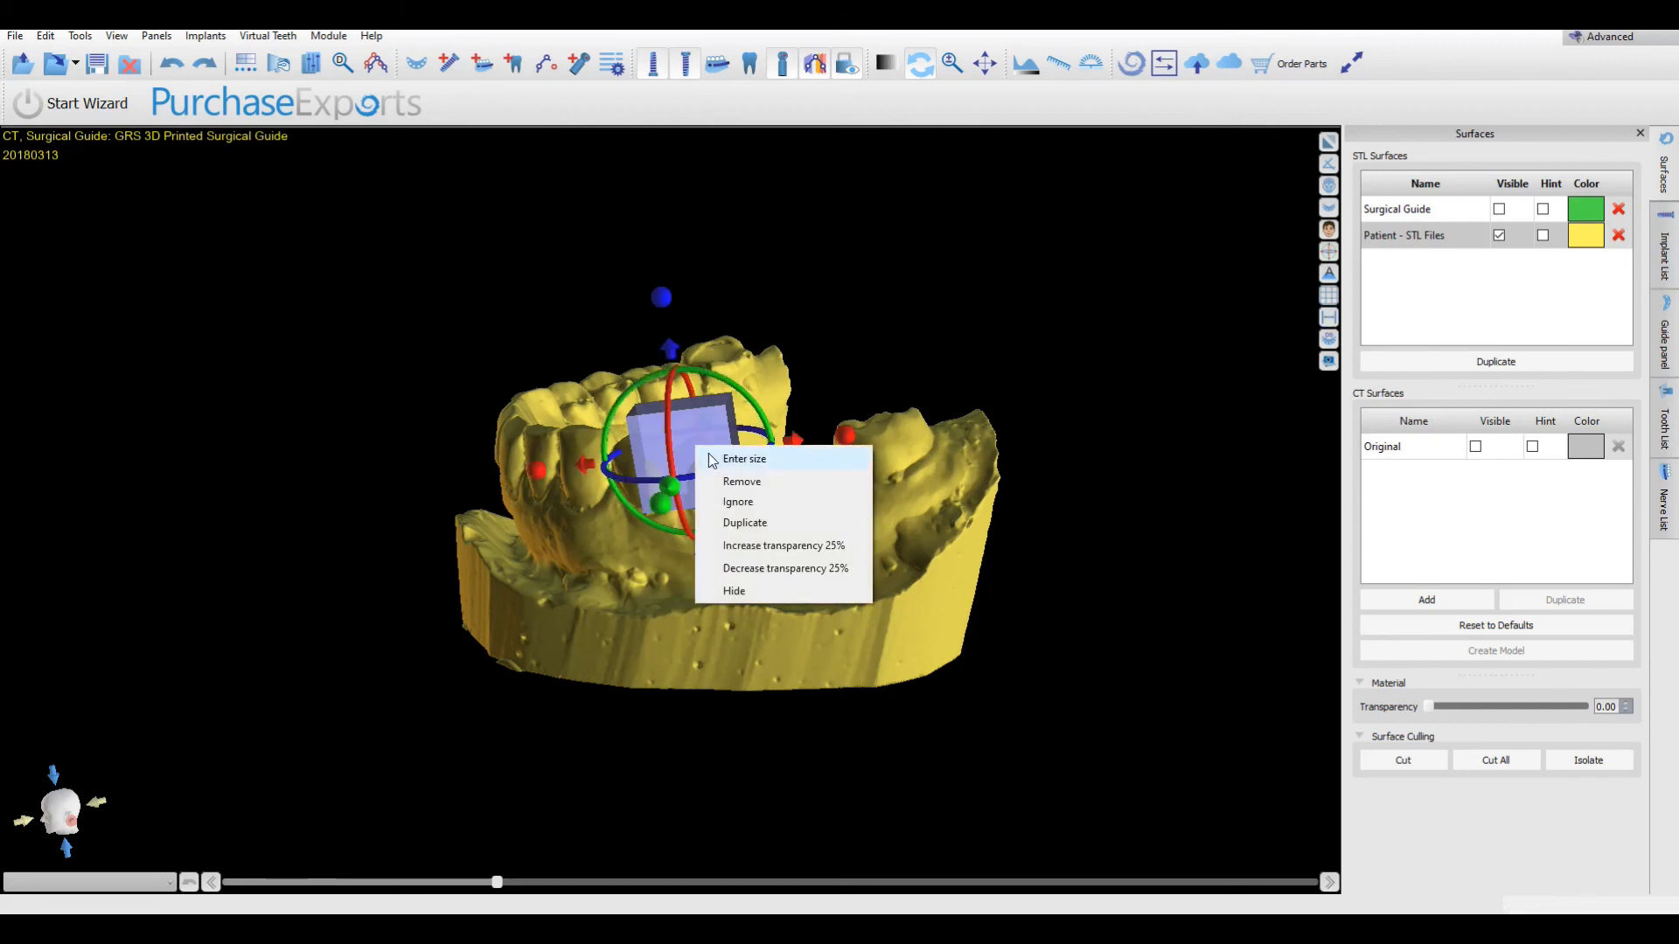
{"action": "left_click", "coordinate": [725, 481]}
{"action": "left_click", "coordinate": [1499, 209]}
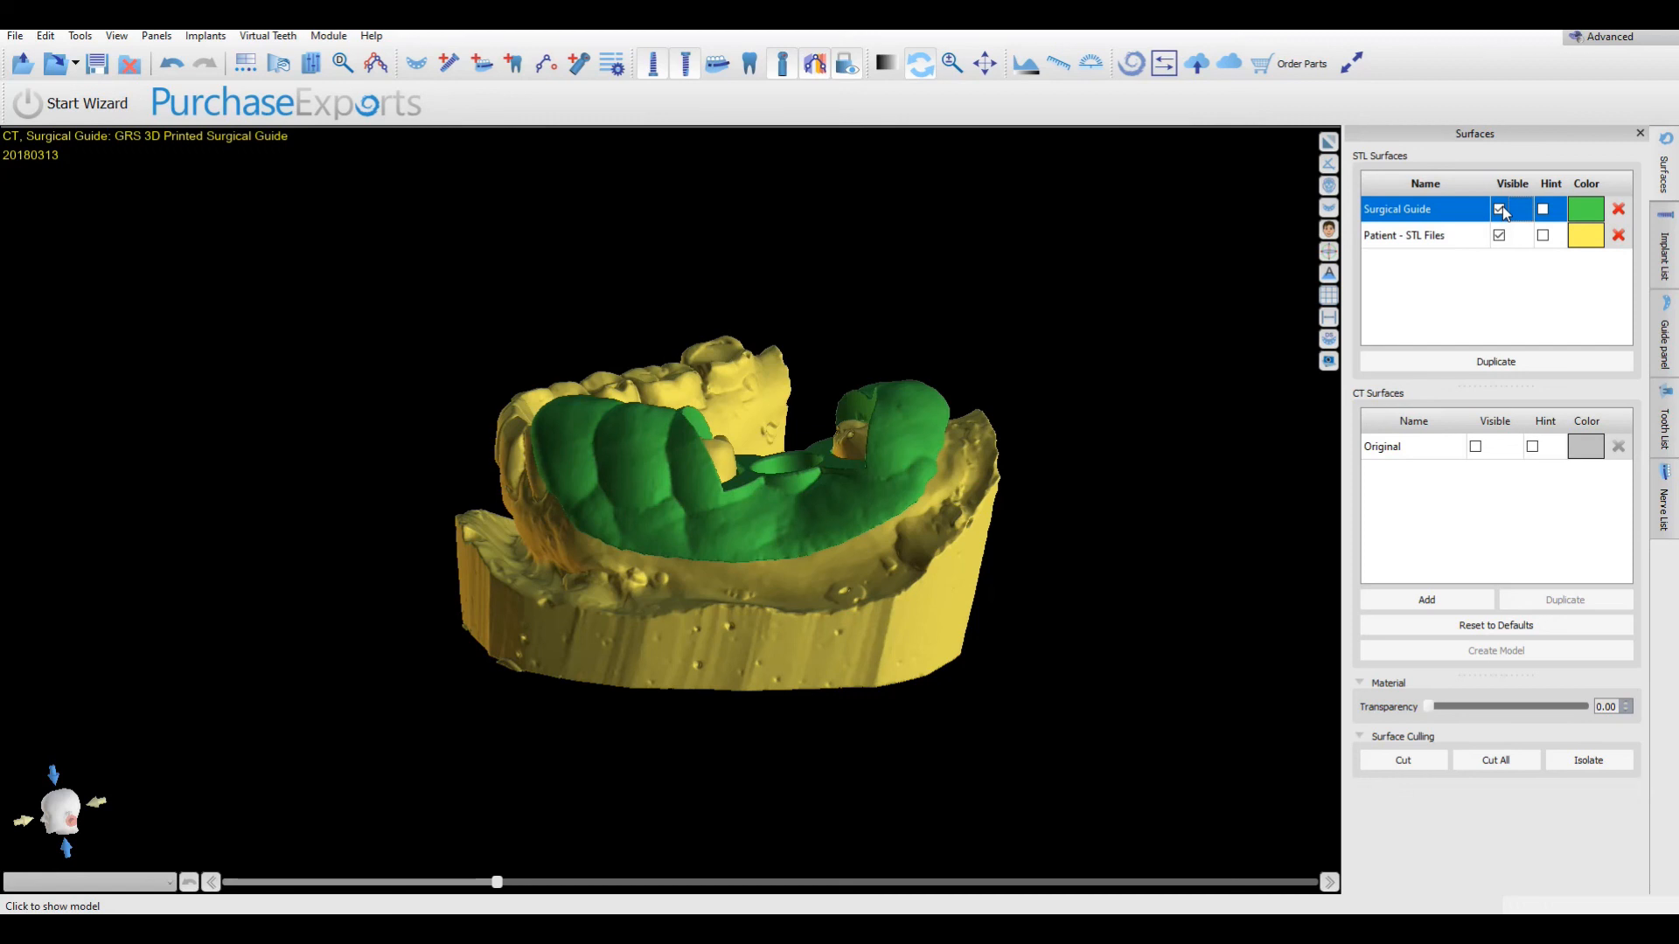
Open the save dialog for the surgical guide and close it without saving
{"action": "left_click", "coordinate": [1664, 341]}
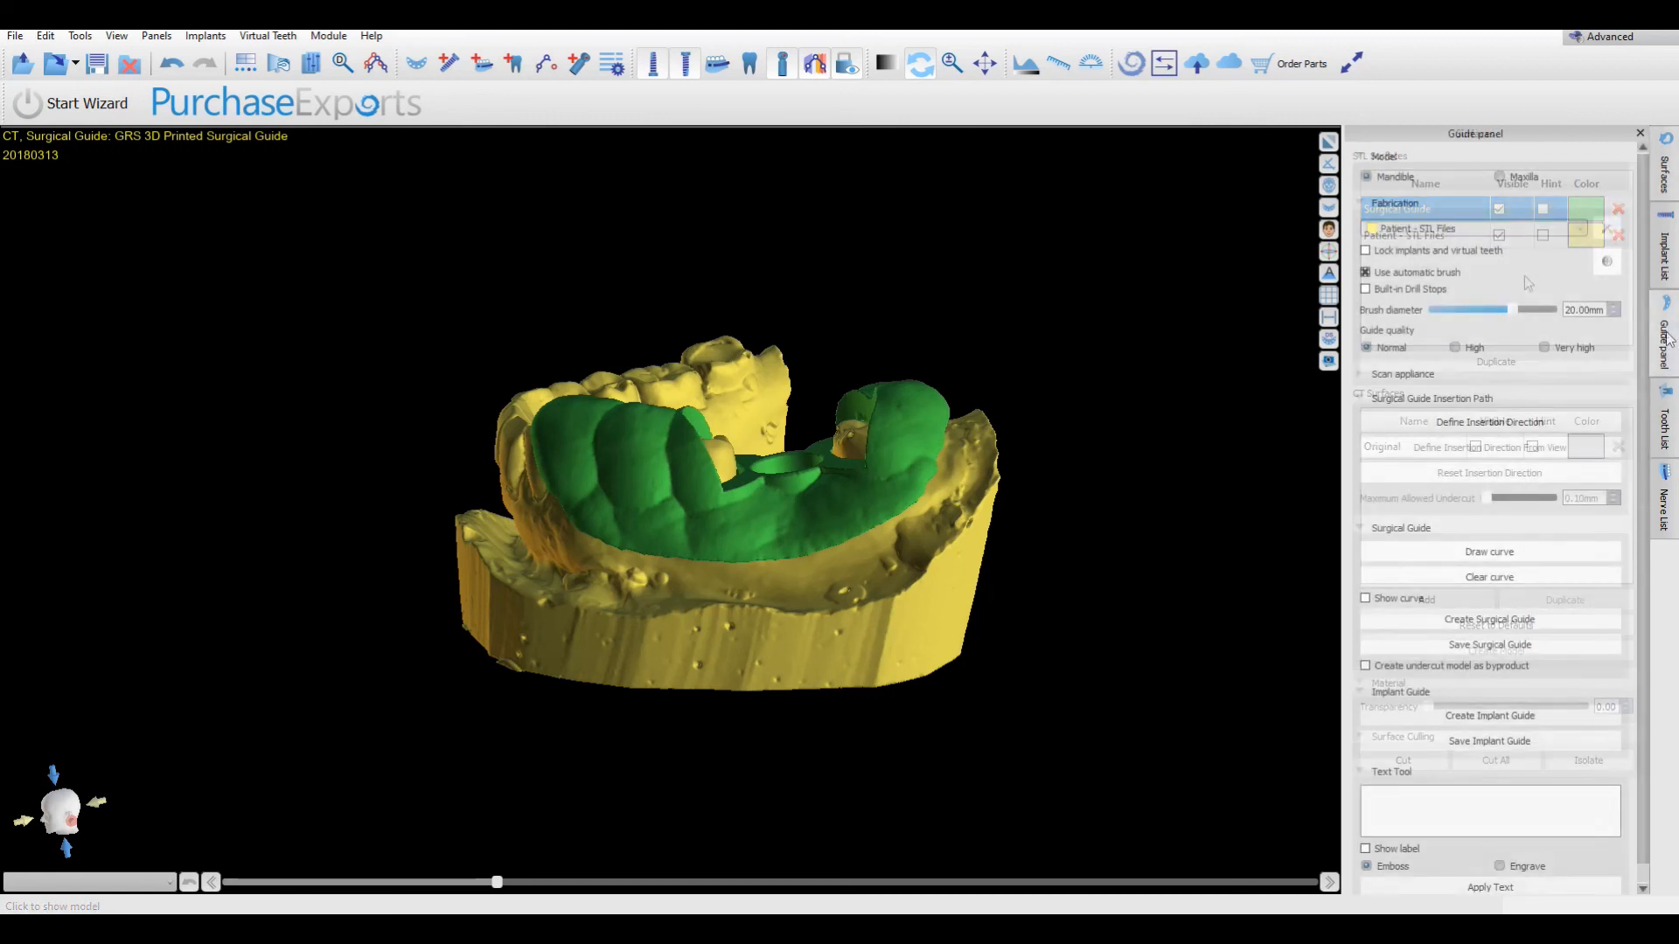
{"action": "left_click", "coordinate": [1488, 644]}
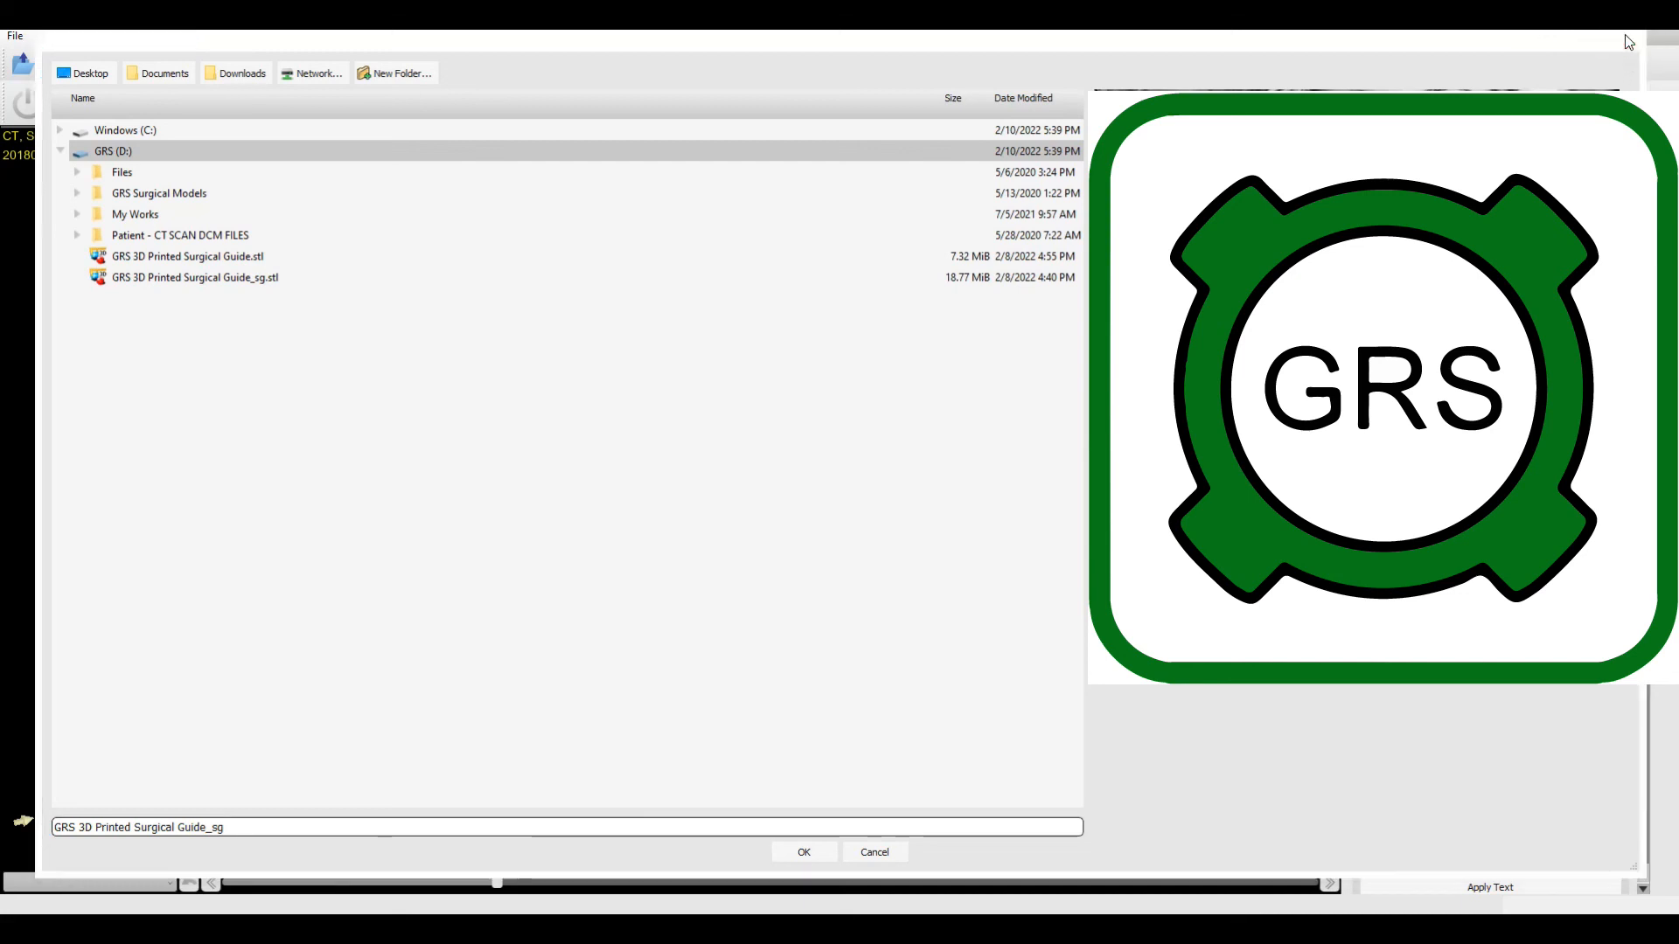
{"action": "left_click", "coordinate": [1622, 38]}
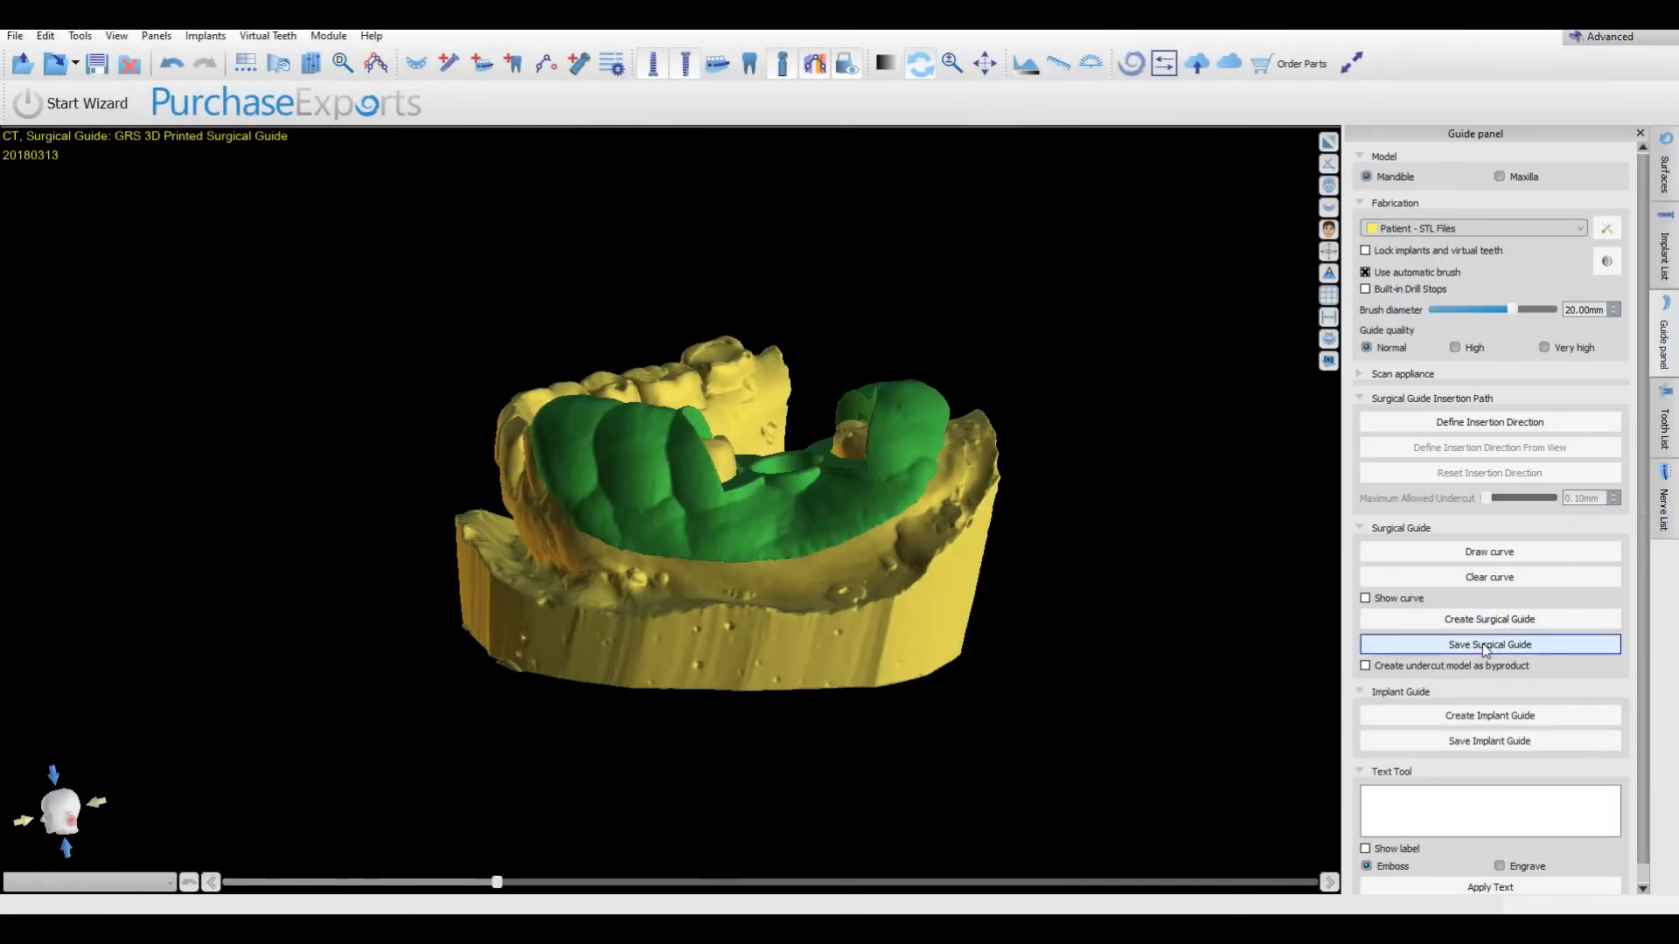